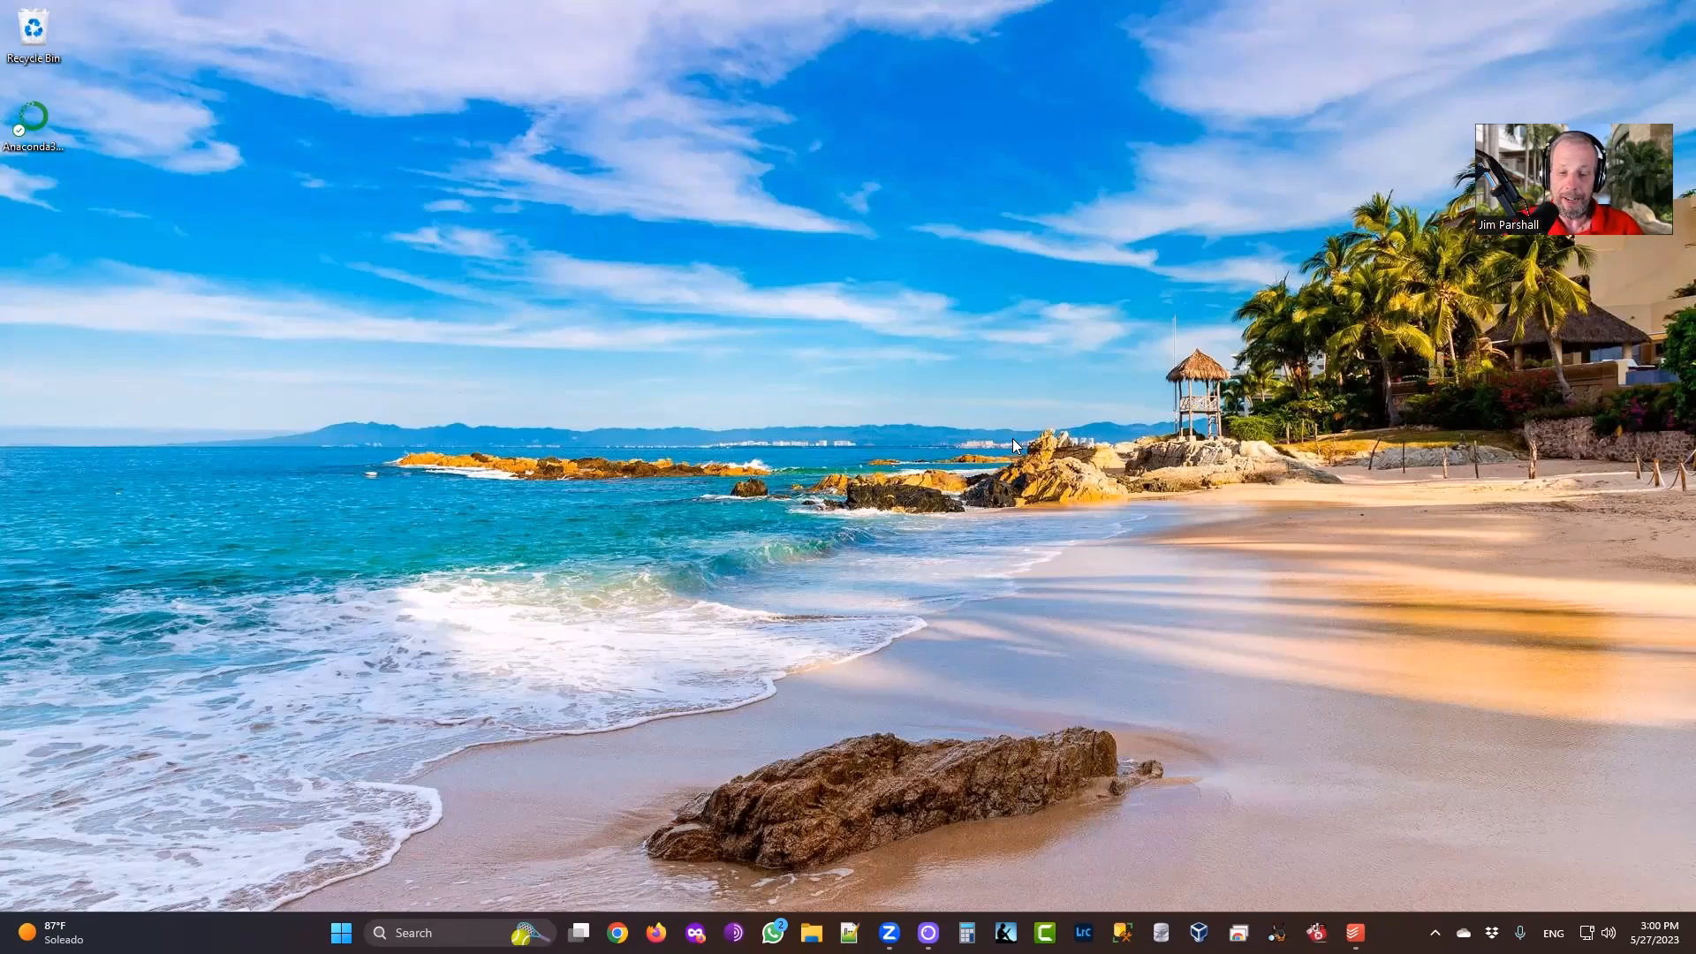
Open Firefox and go to the Anaconda website.
{"action": "left_click", "coordinate": [655, 932]}
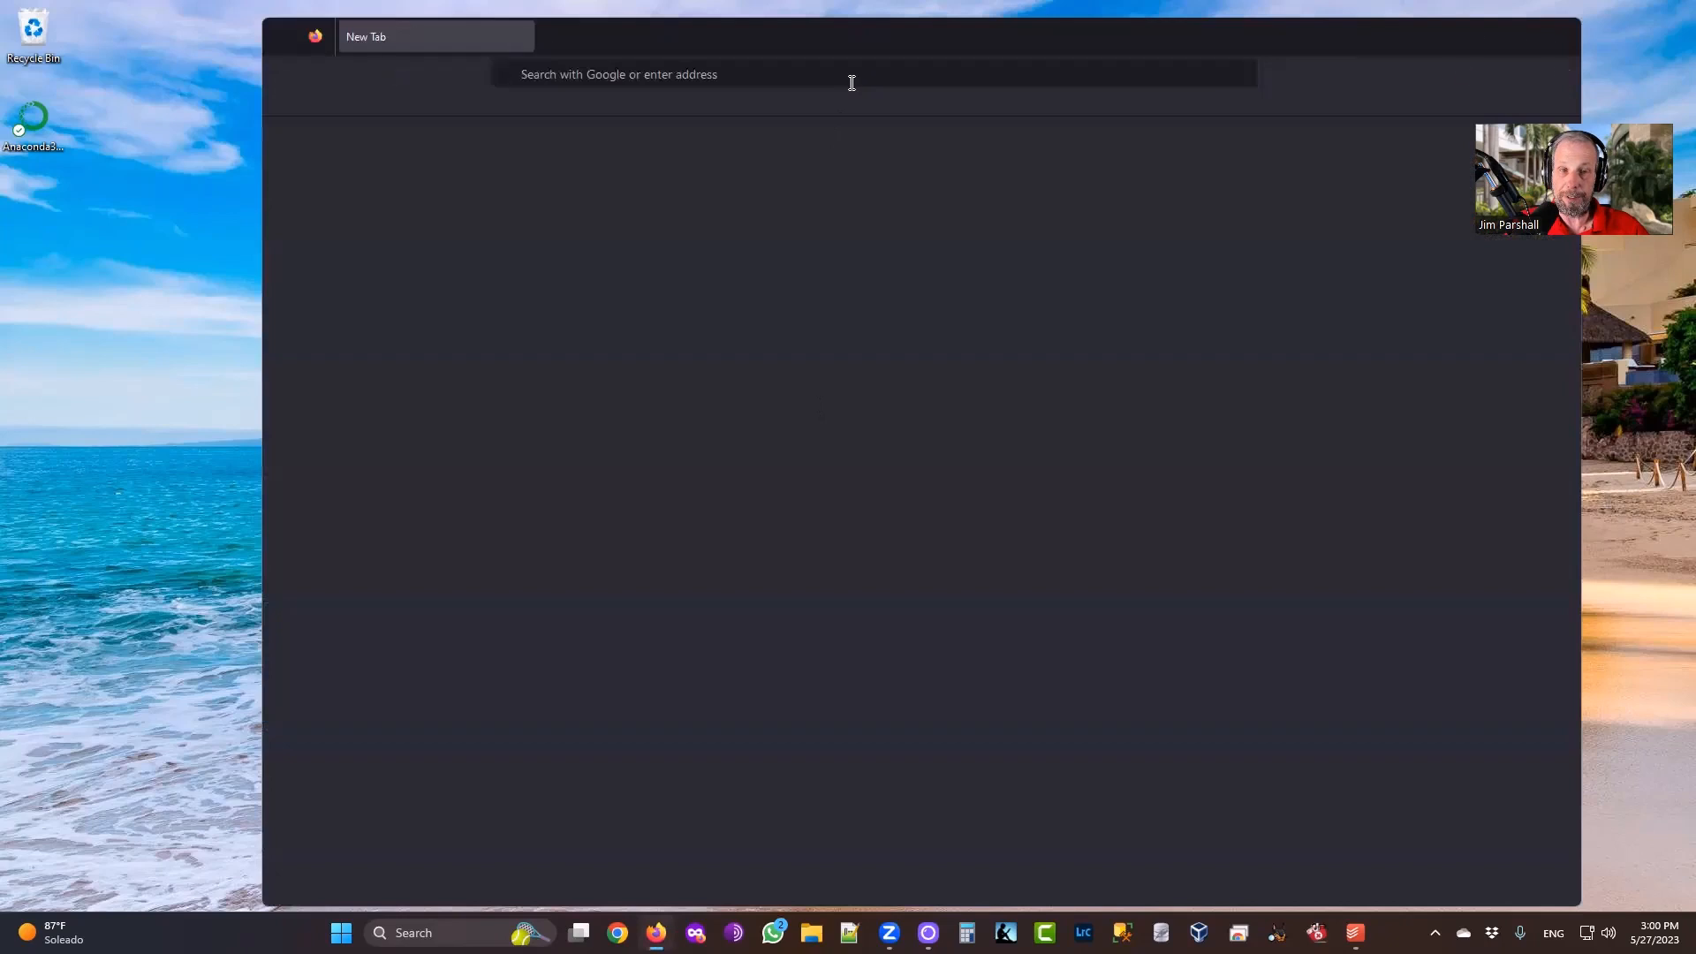
{"action": "left_click", "coordinate": [852, 78]}
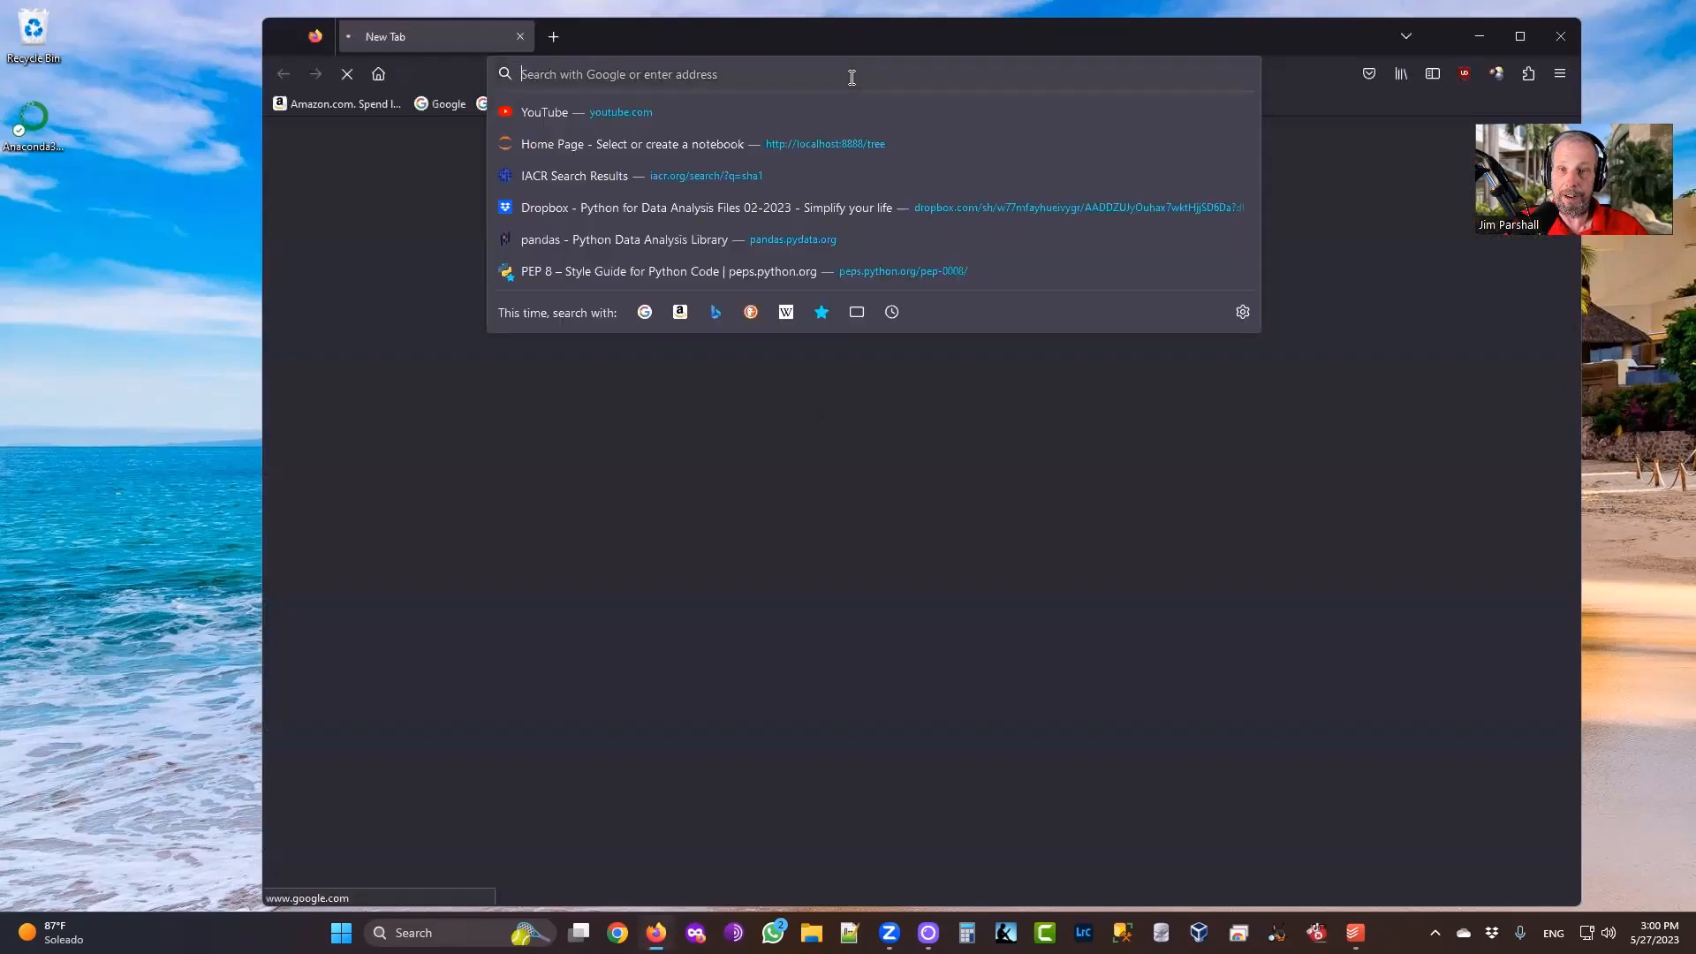
{"action": "type", "text": "am"}
{"action": "key", "text": "BackSpace"}
{"action": "type", "text": "nhttps://www.google.com"}
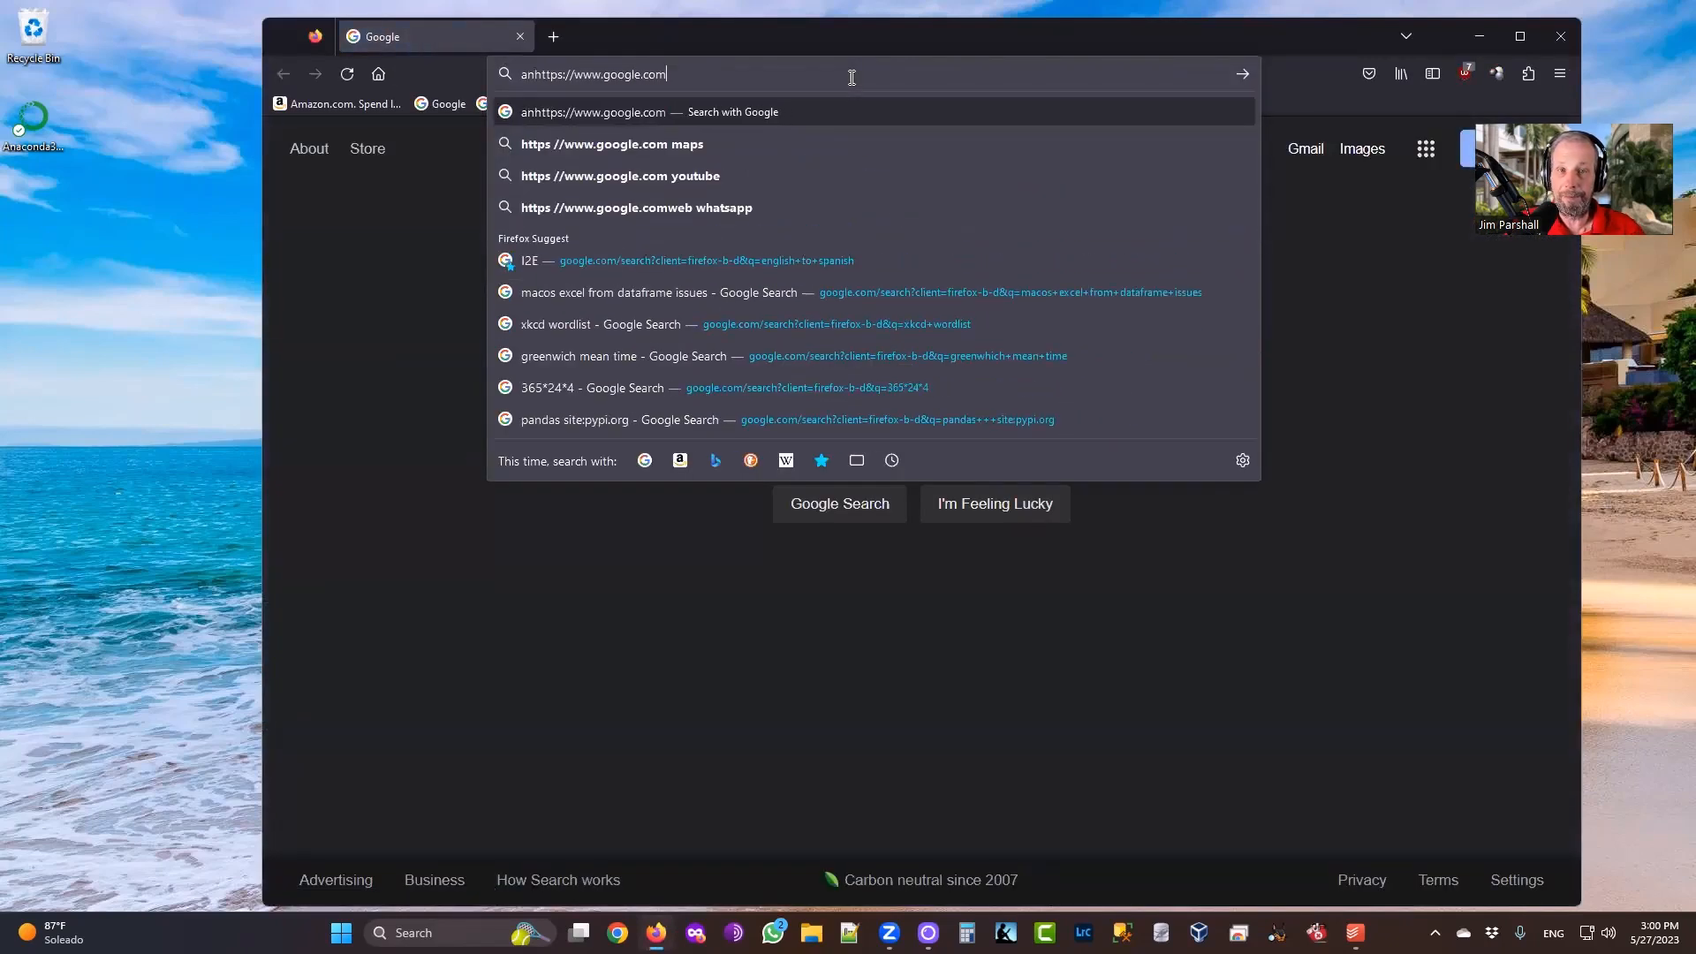
{"action": "key", "text": "ctrl+a"}
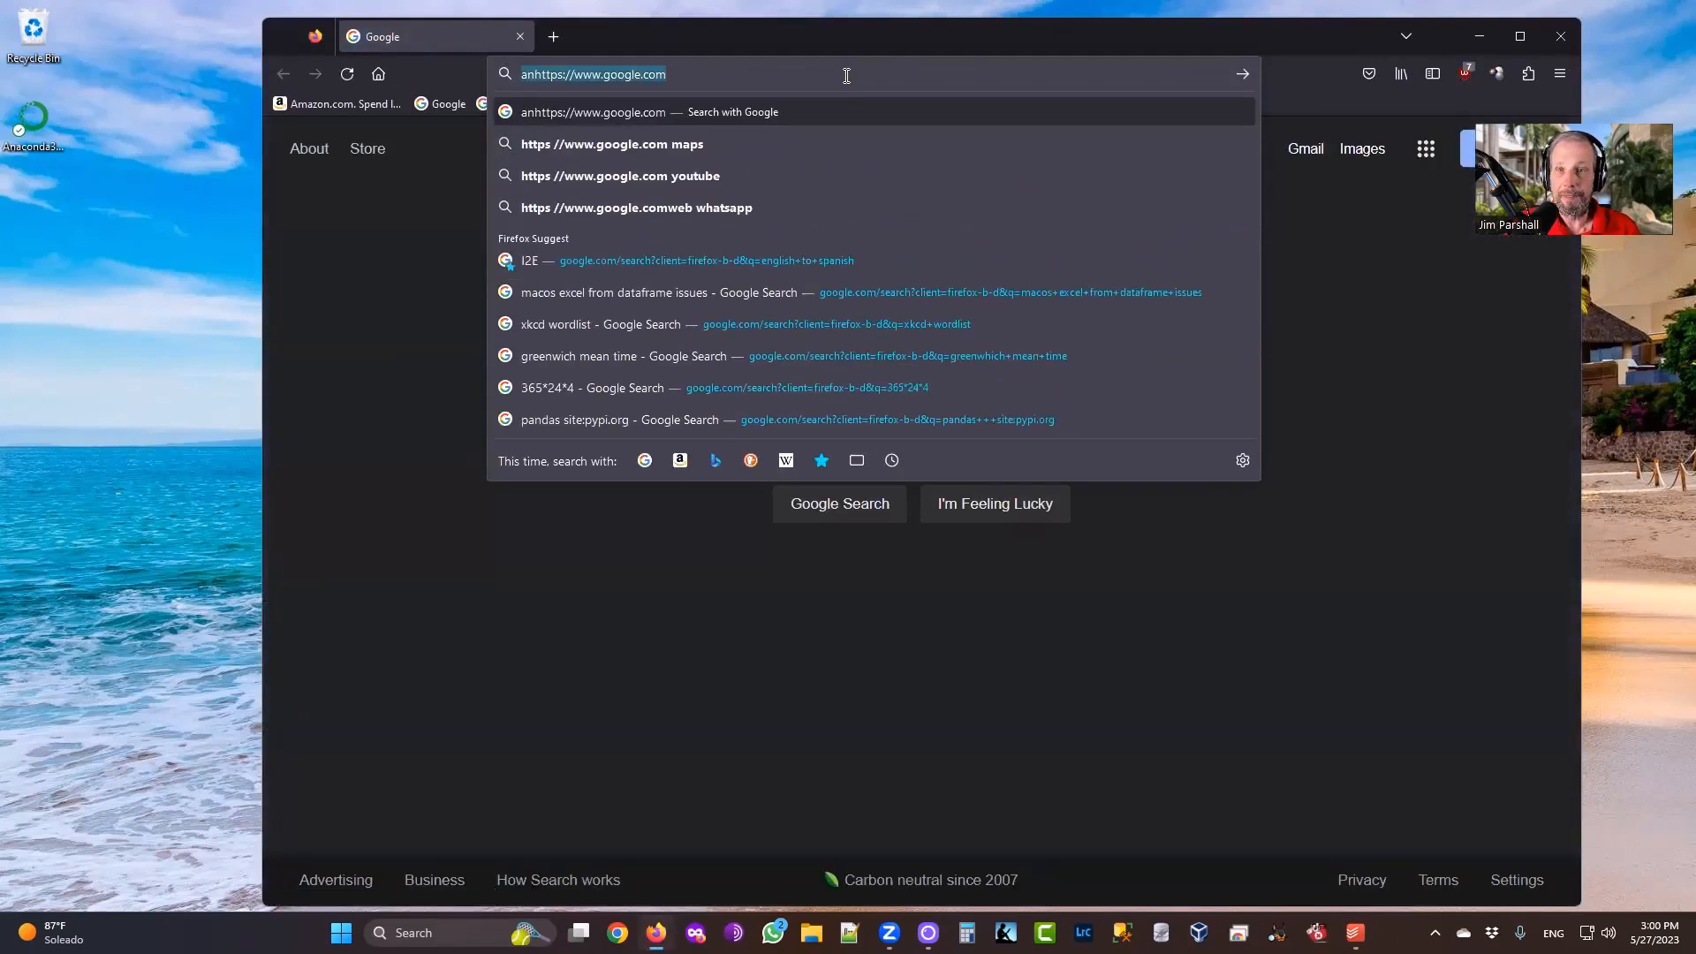
{"action": "type", "text": "anaconda"}
{"action": "key", "text": "Return"}
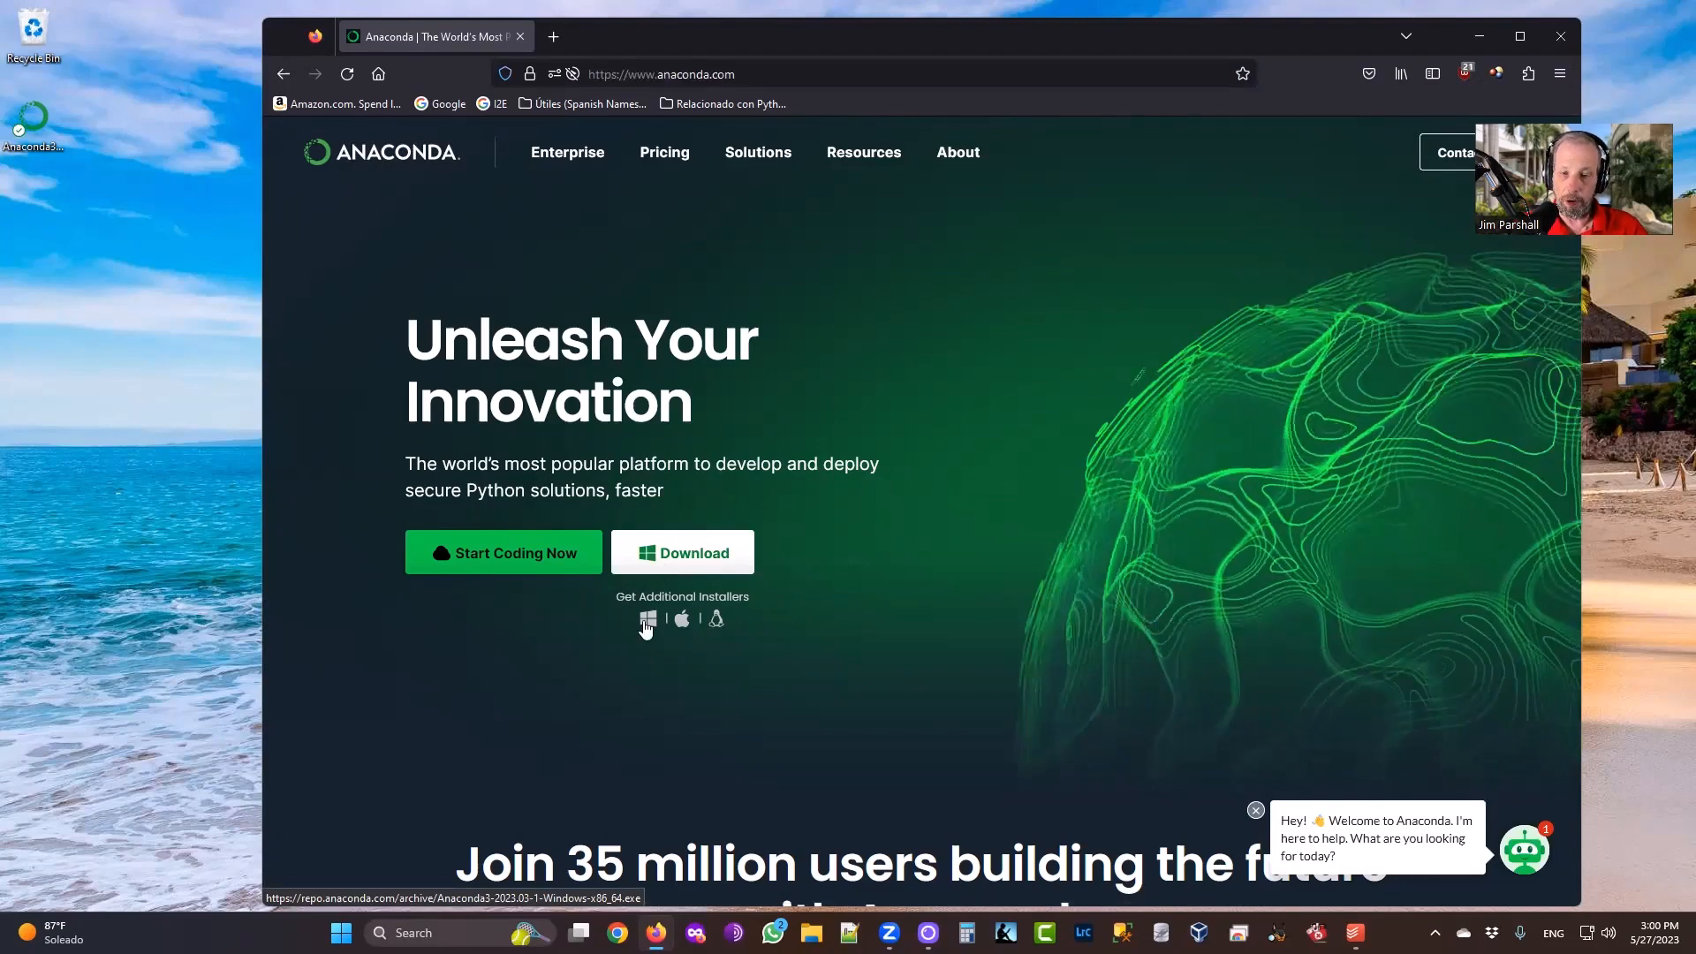
Look up the Python version of the Windows installer on Anaconda's additional installers page and close the browser.
{"action": "left_click", "coordinate": [647, 620]}
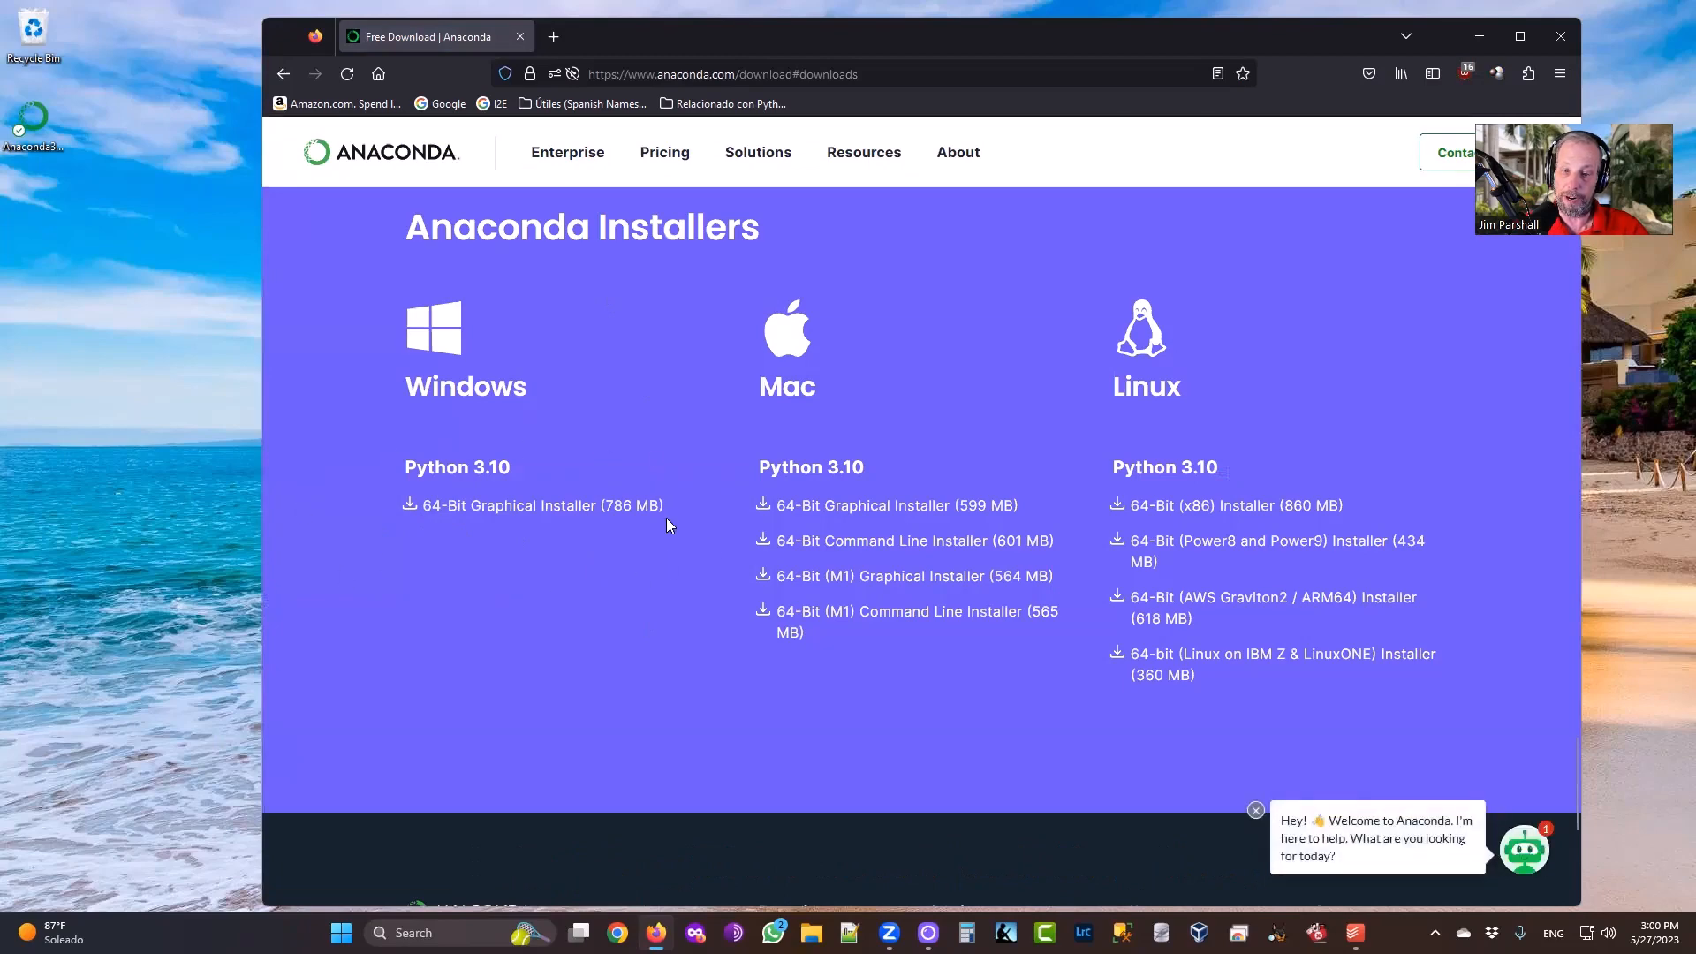
{"action": "left_click_drag", "start_coordinate": [512, 469], "coordinate": [397, 475]}
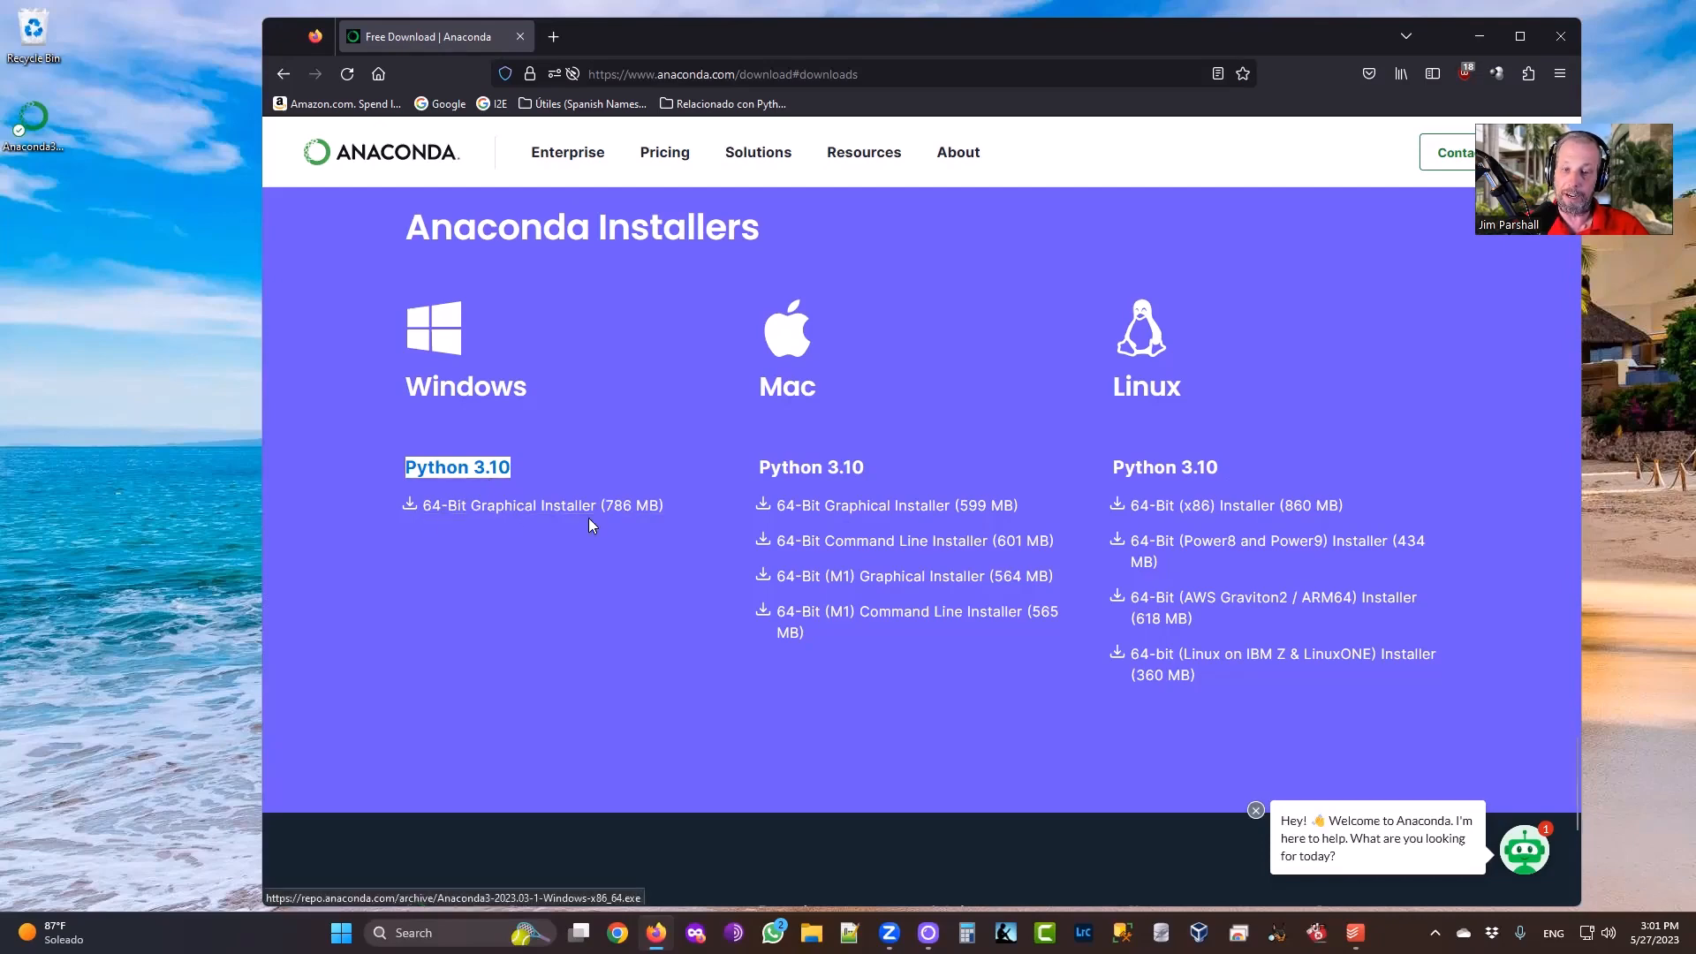
{"action": "left_click", "coordinate": [1561, 37]}
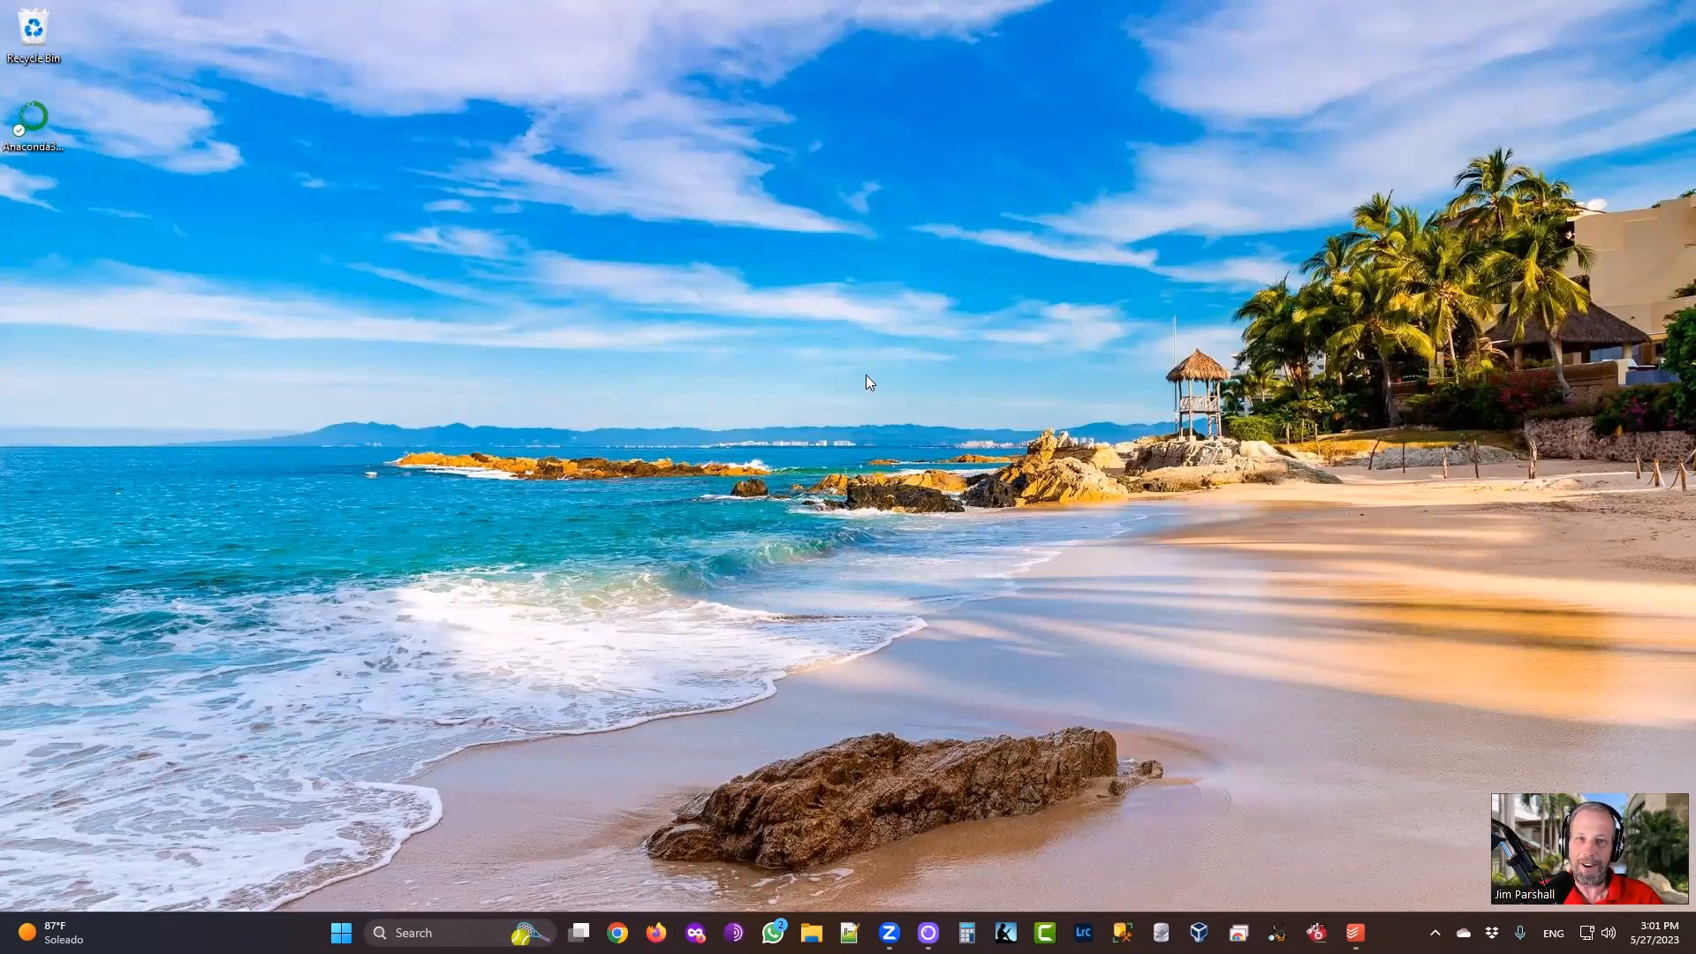
Launch the Anaconda3 installer from the desktop, review the license agreement to its end and accept it.
{"action": "left_click", "coordinate": [35, 134]}
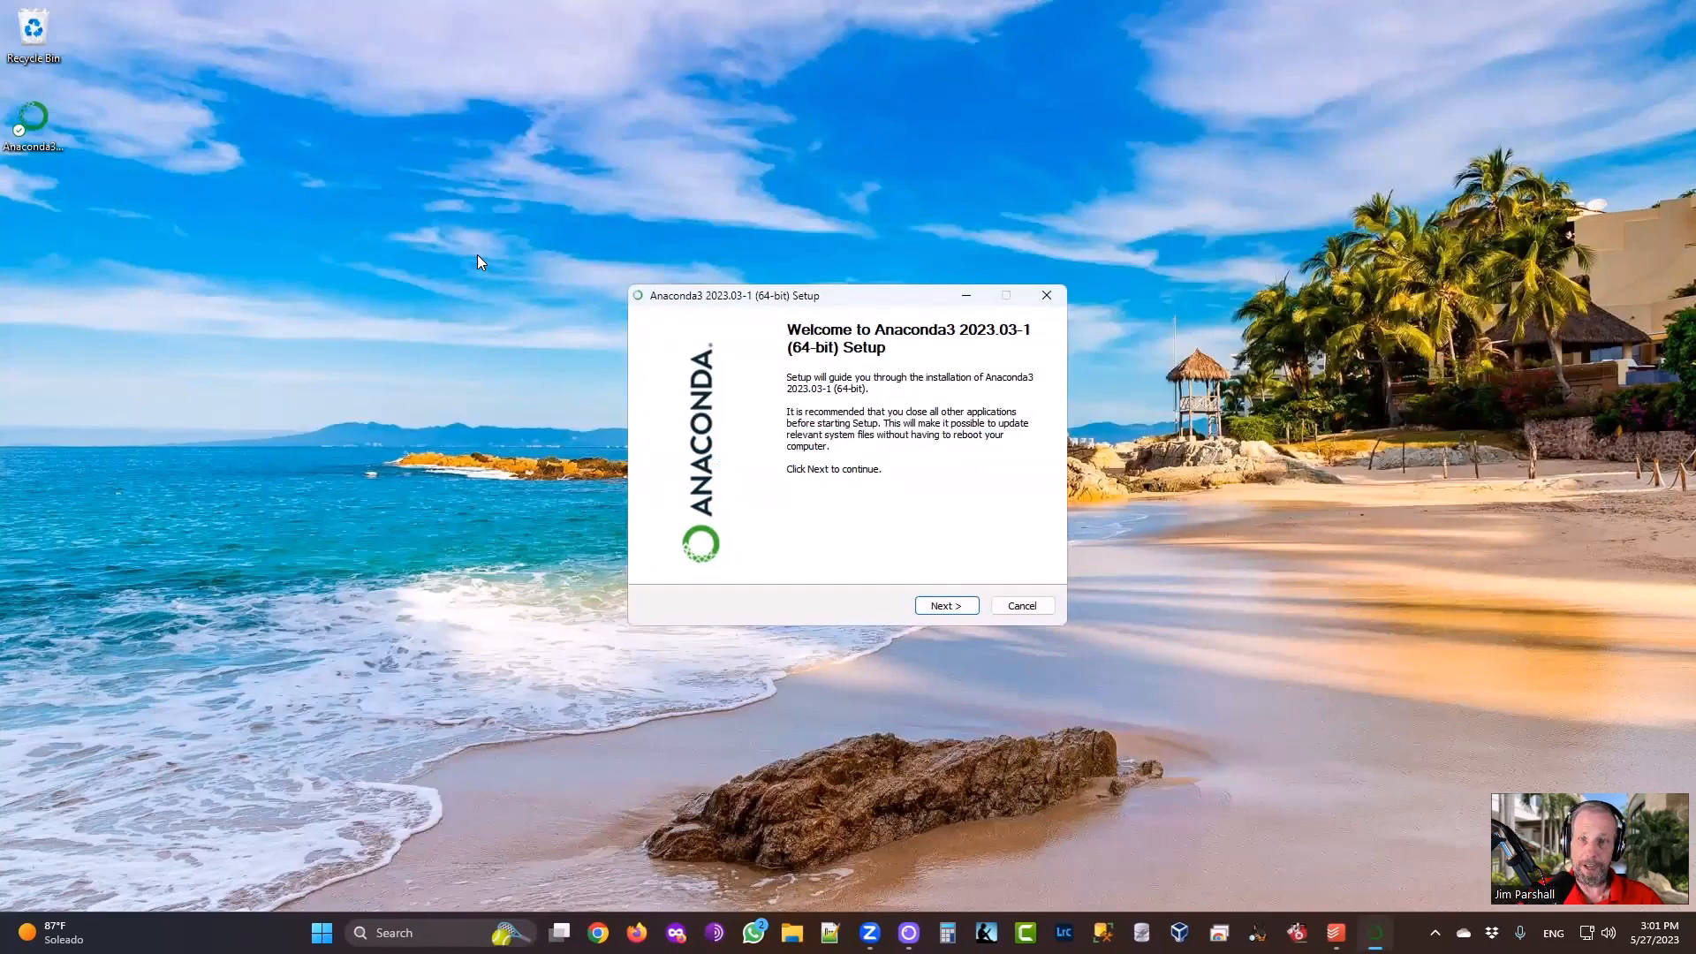
{"action": "left_click", "coordinate": [956, 610]}
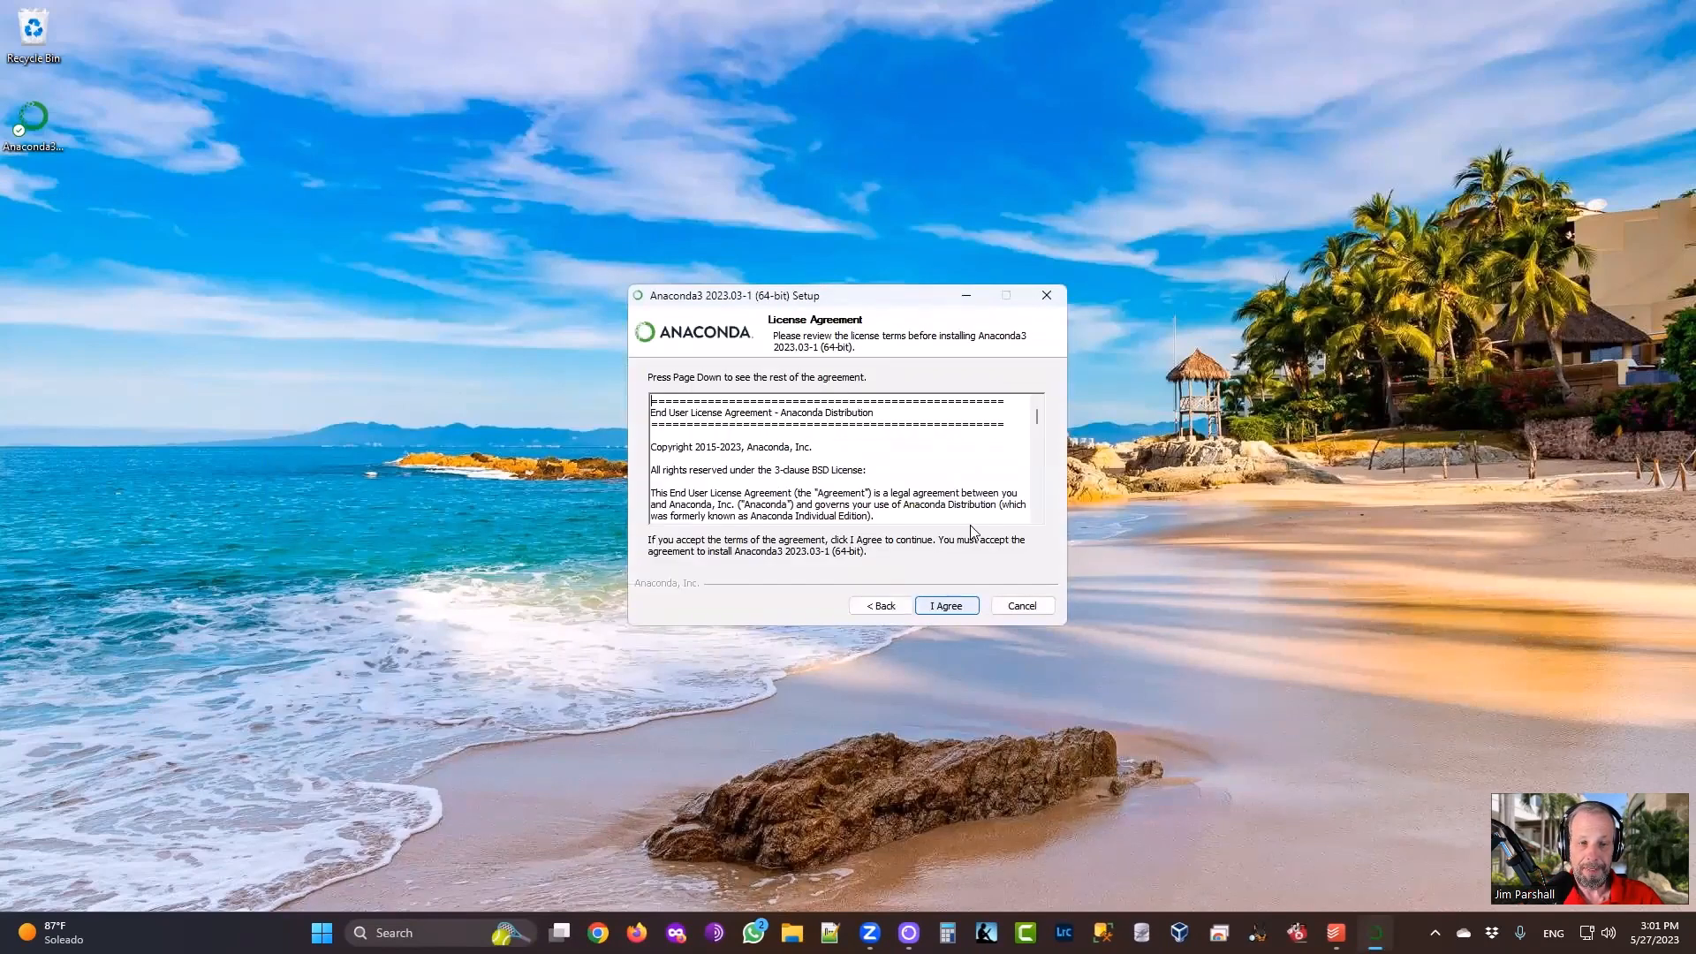
{"action": "scroll", "coordinate": [1039, 430], "scroll_direction": "down", "scroll_amount": 20}
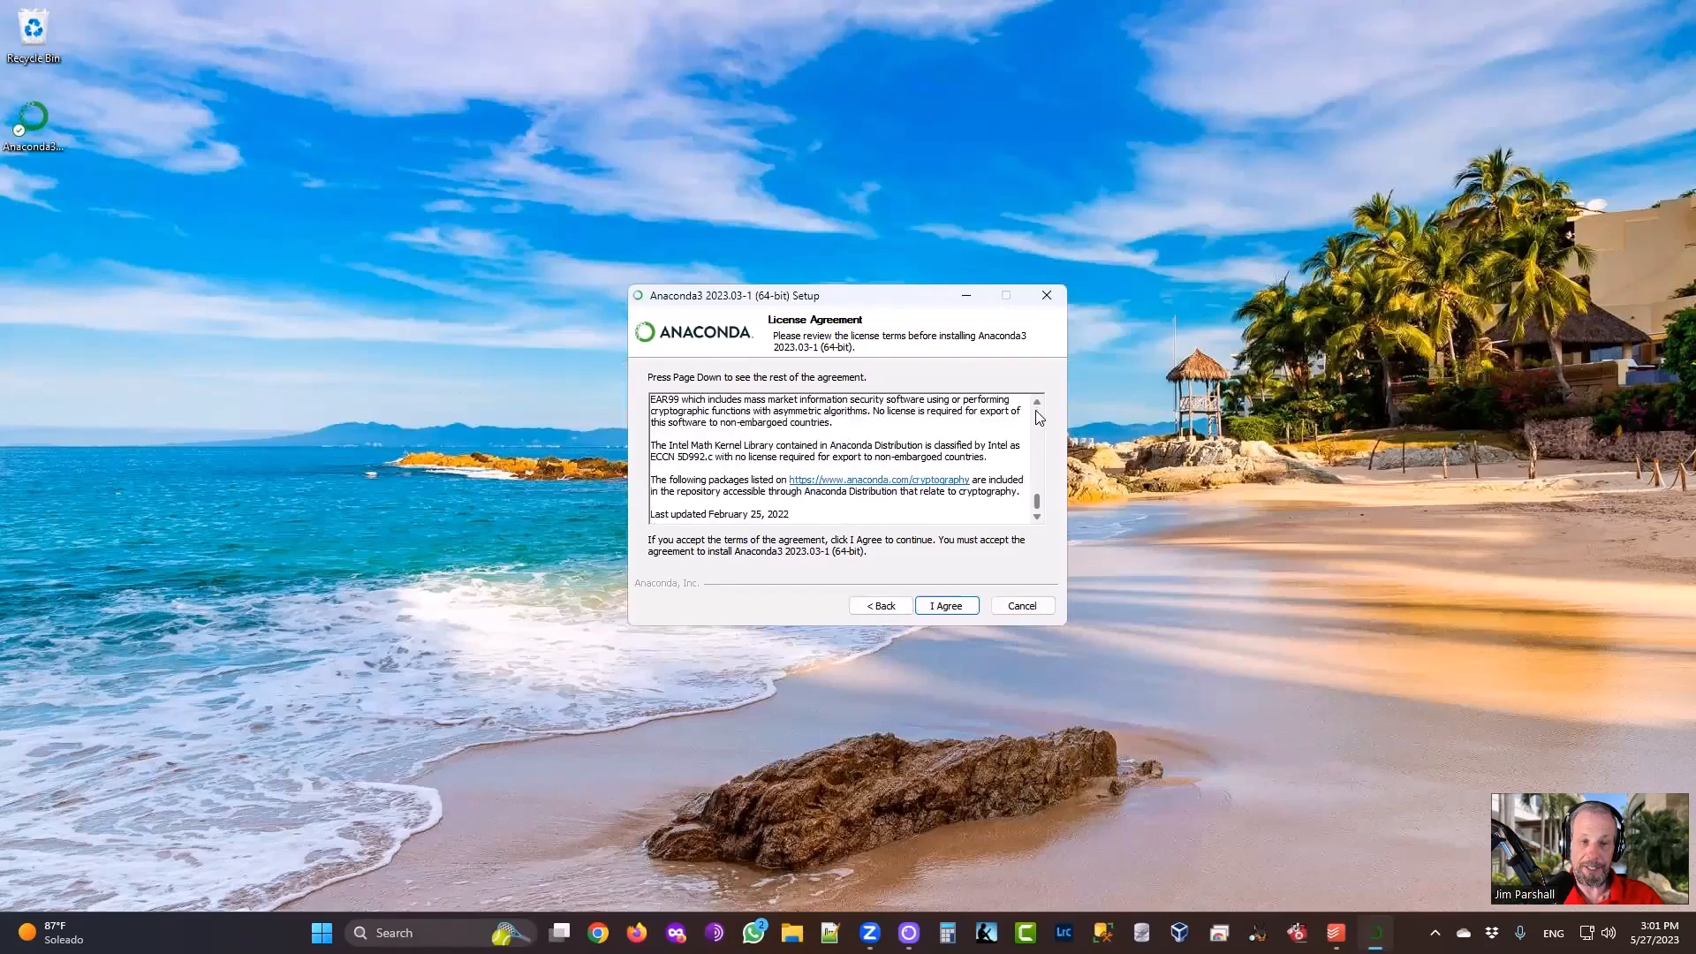
{"action": "left_click", "coordinate": [946, 608]}
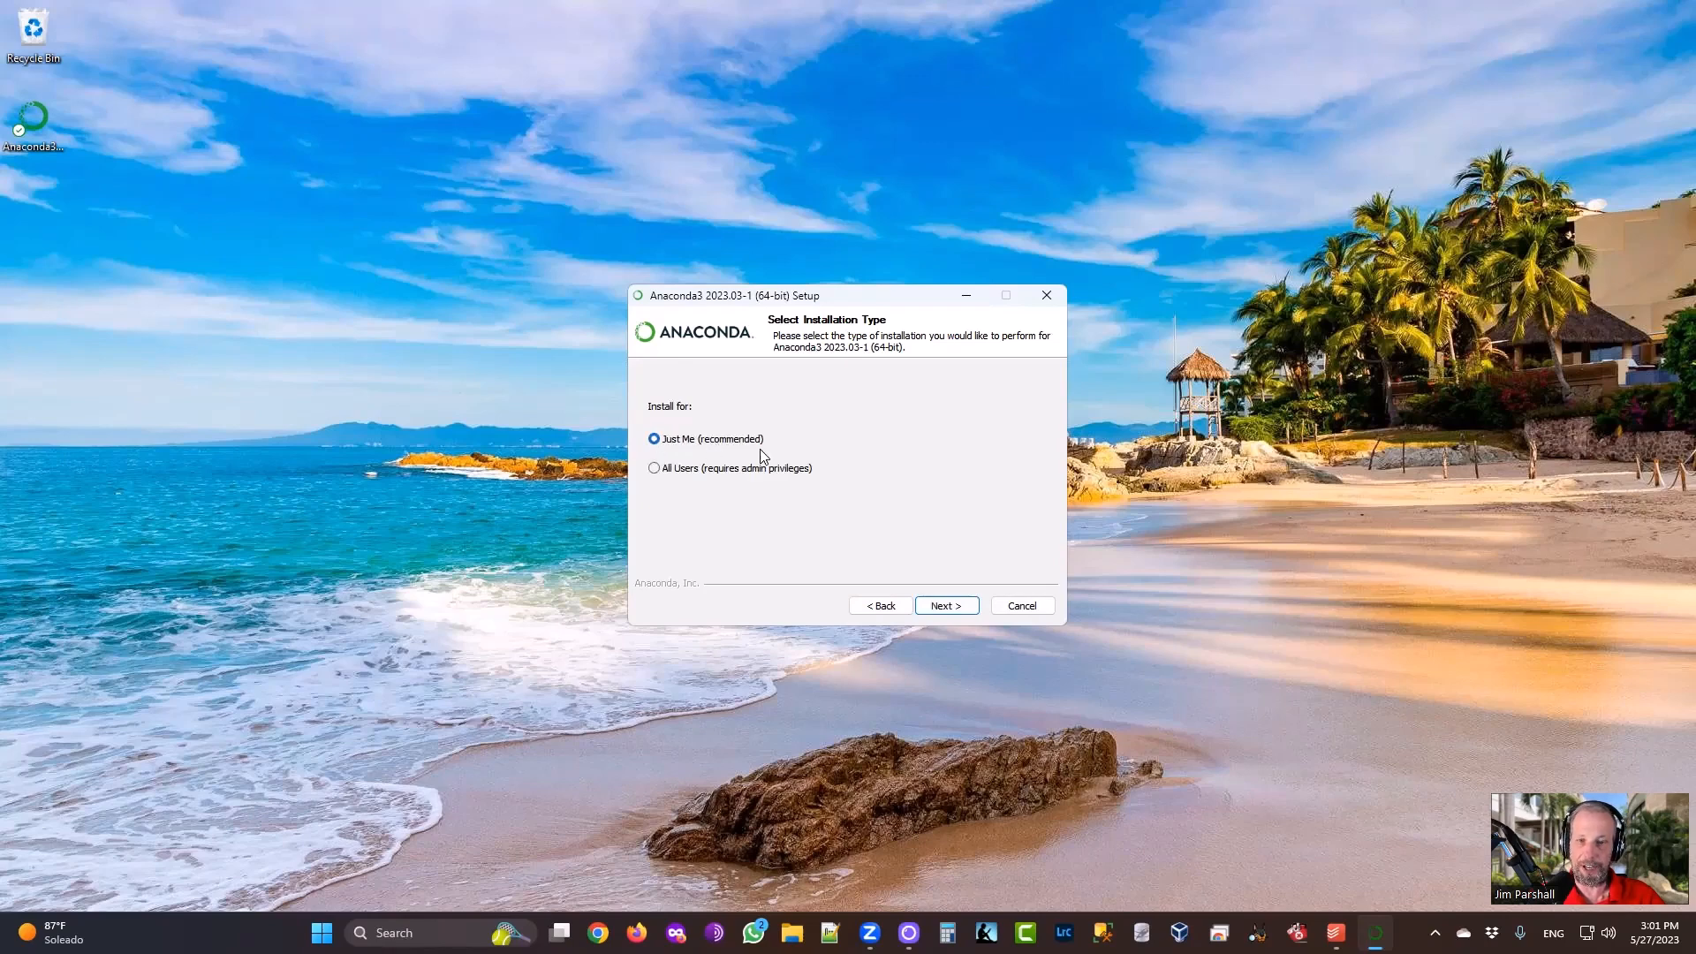
Install Anaconda3 for Just Me in the default destination folder, with the package cache cleared upon completion.
{"action": "left_click", "coordinate": [952, 608]}
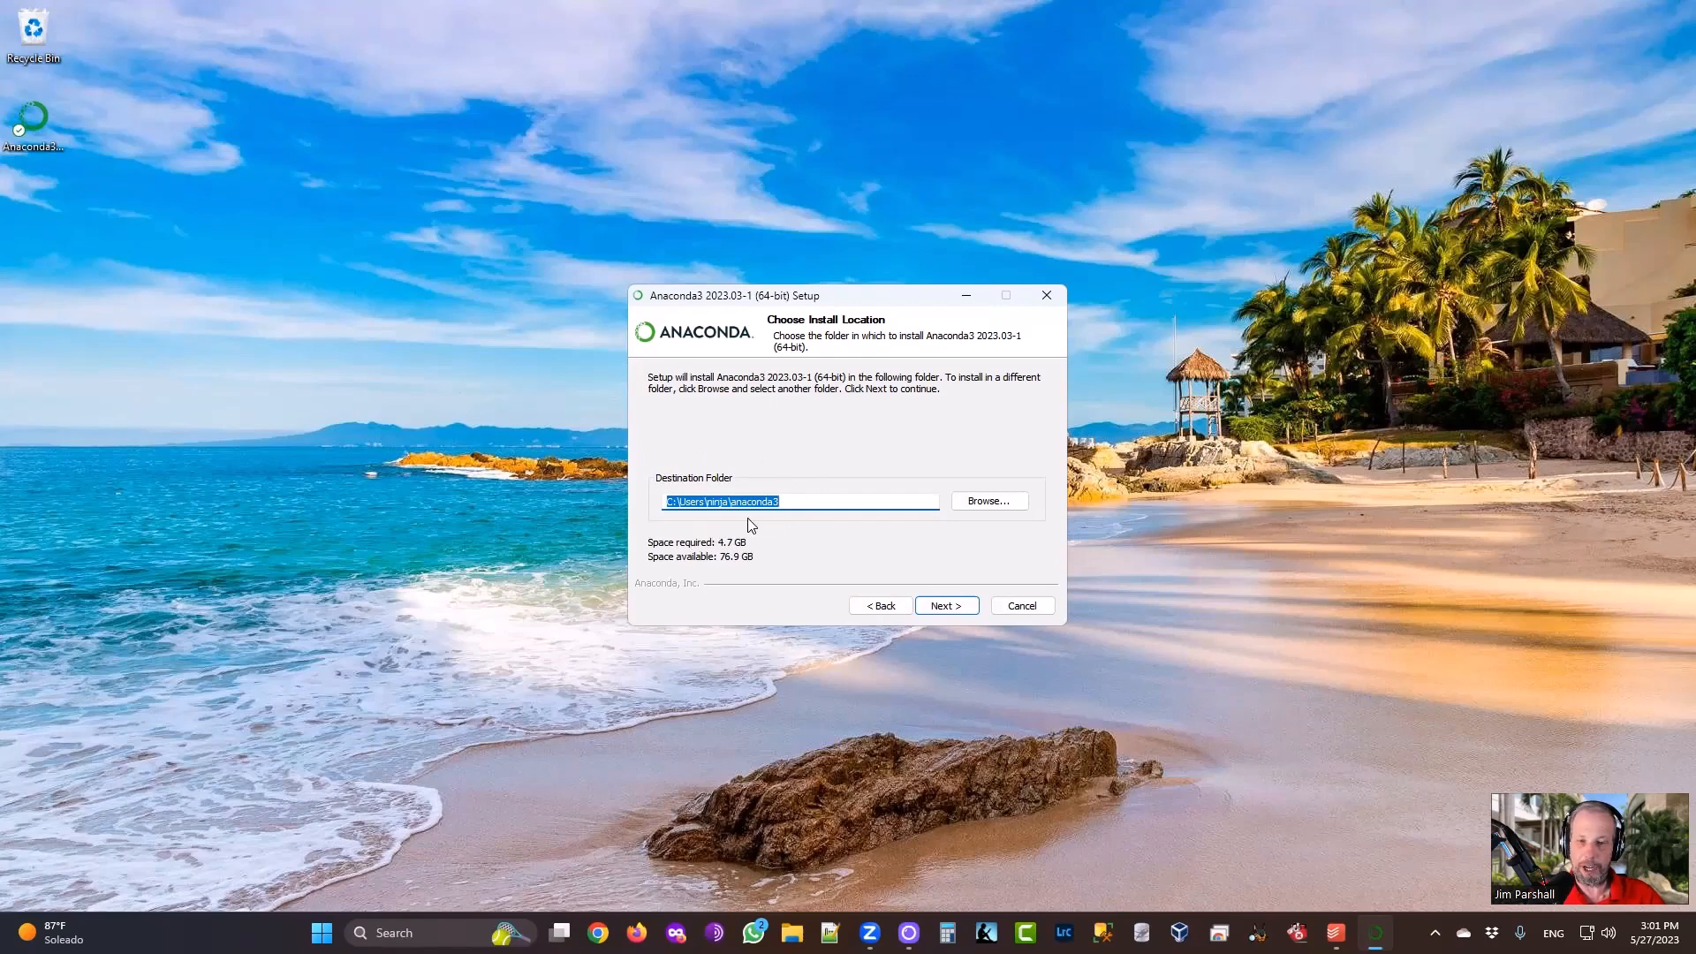
{"action": "left_click", "coordinate": [942, 606]}
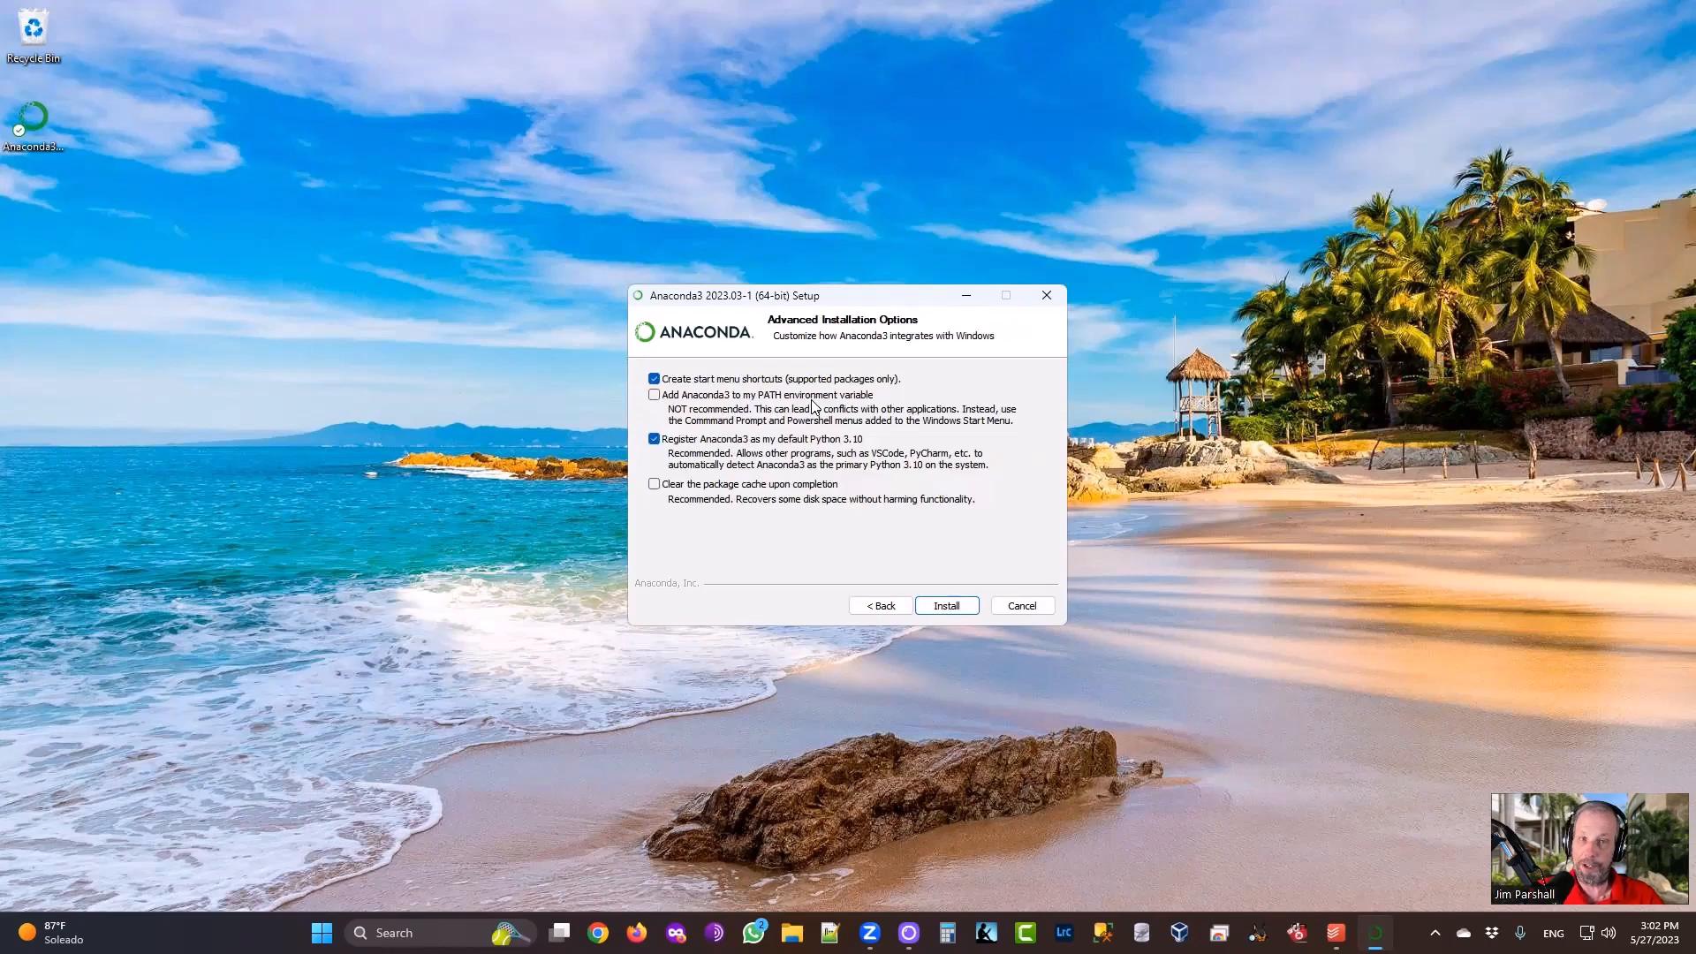
{"action": "left_click", "coordinate": [655, 485]}
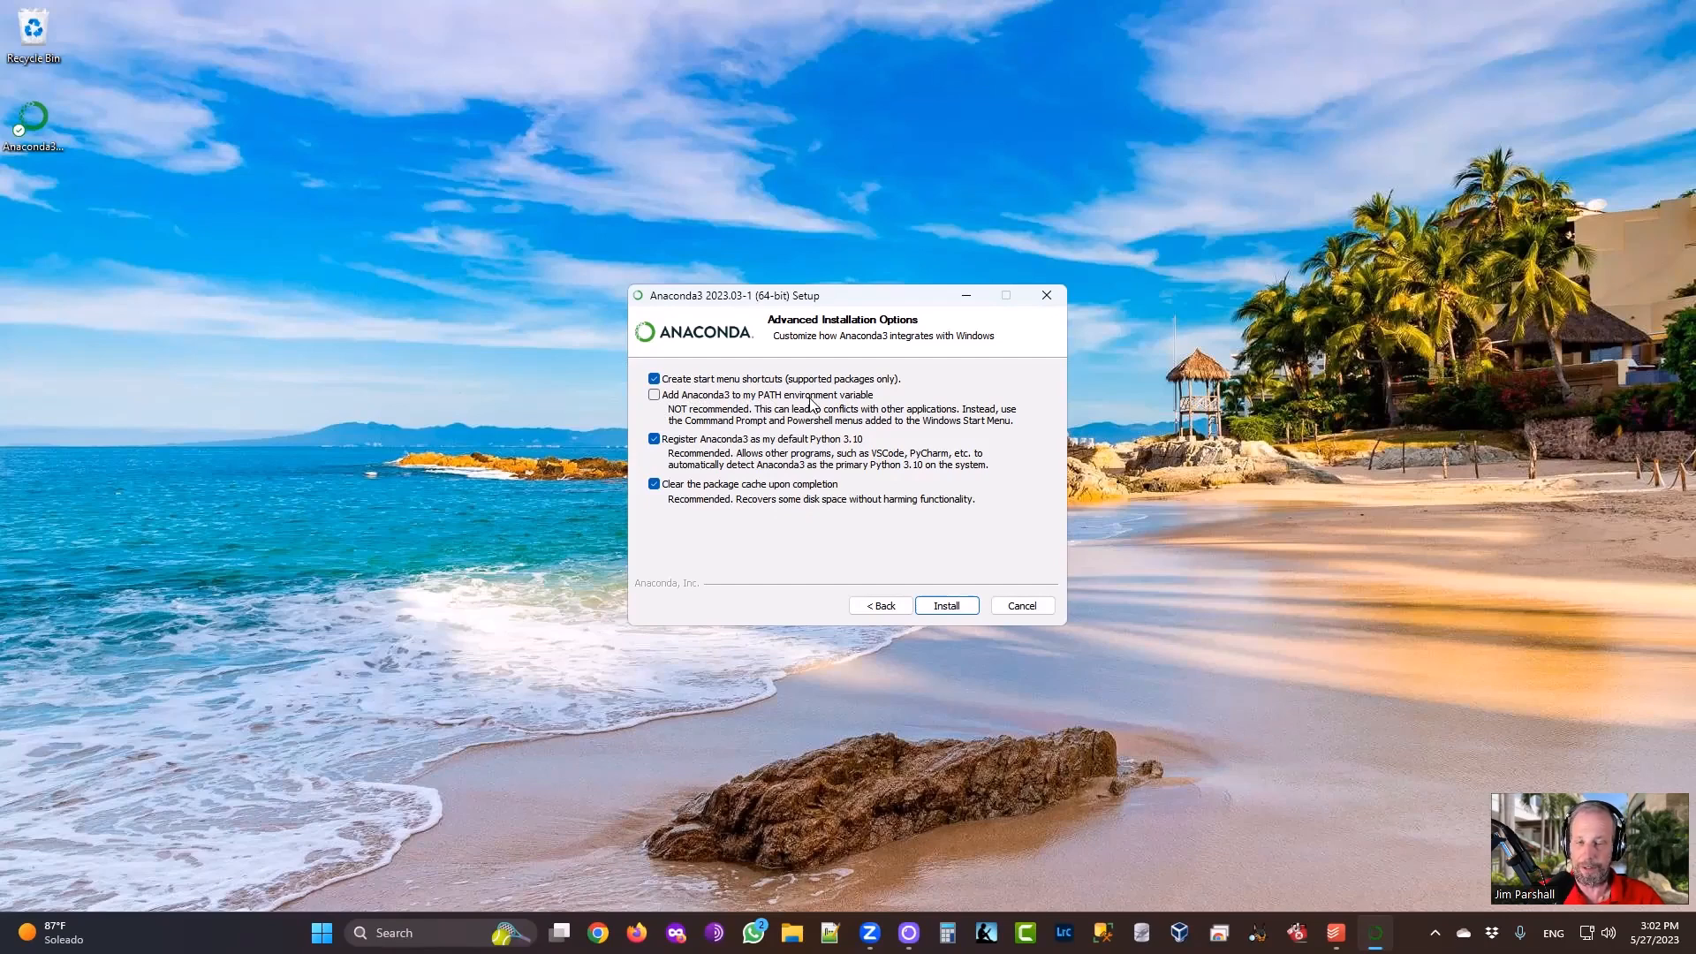
{"action": "left_click", "coordinate": [969, 607]}
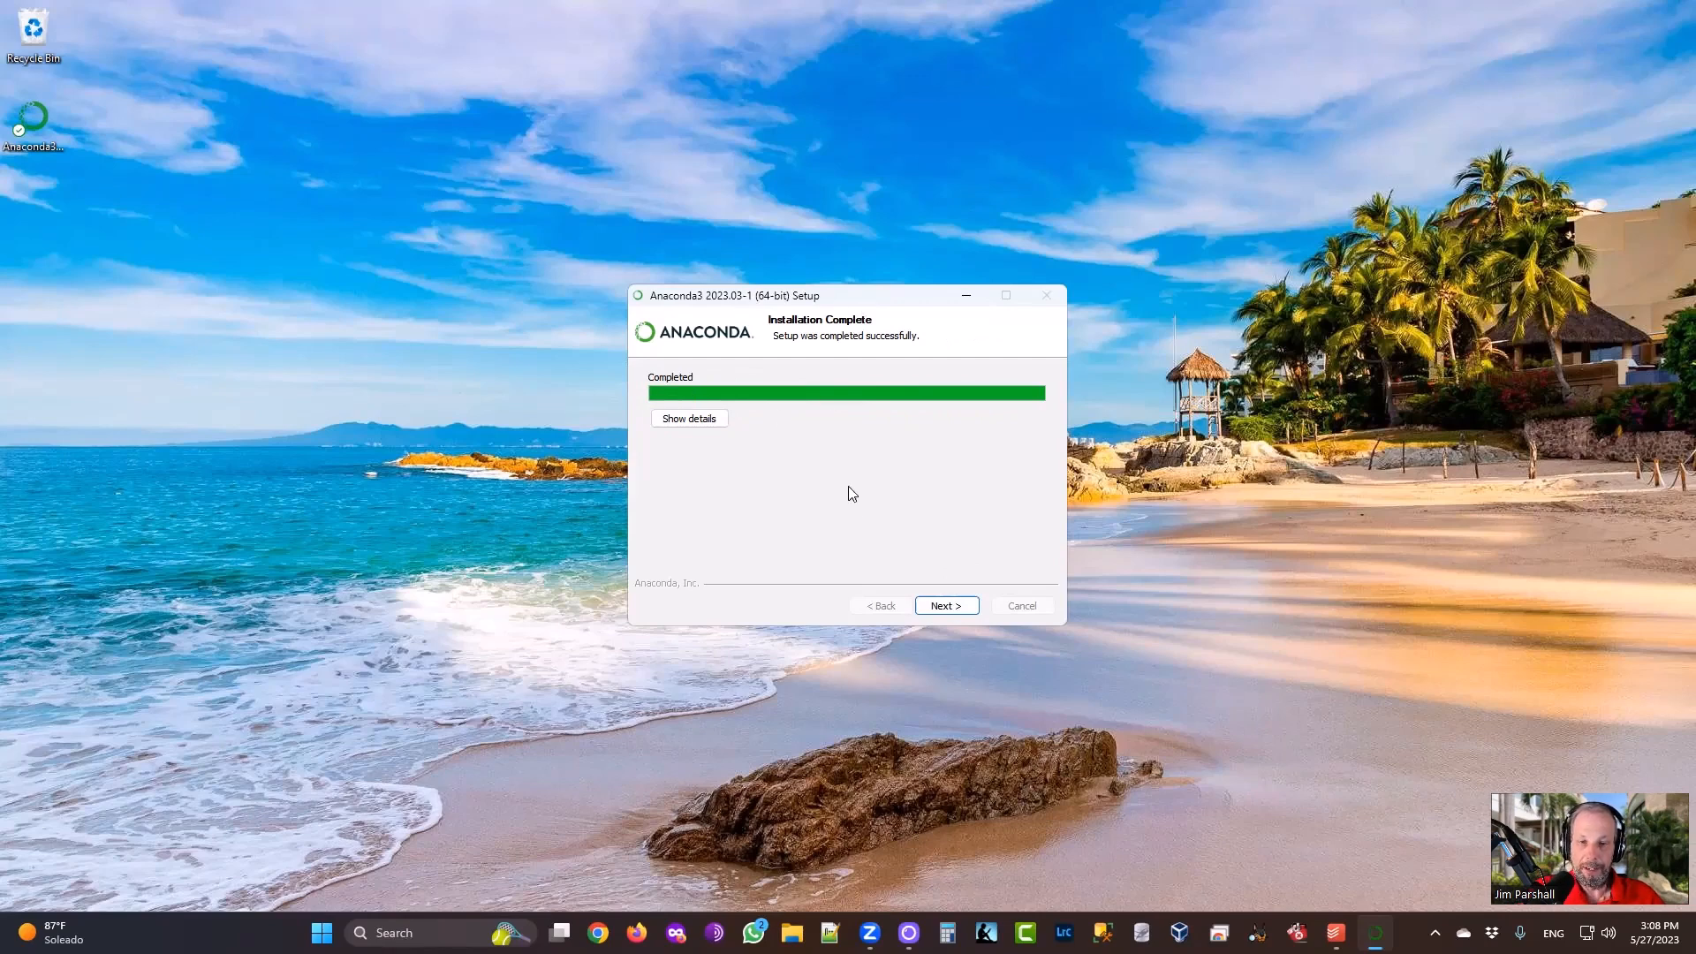
Finish the Anaconda3 setup with the Welcome to Anaconda and Getting Started with Anaconda Distribution options turned off.
{"action": "left_click", "coordinate": [954, 609]}
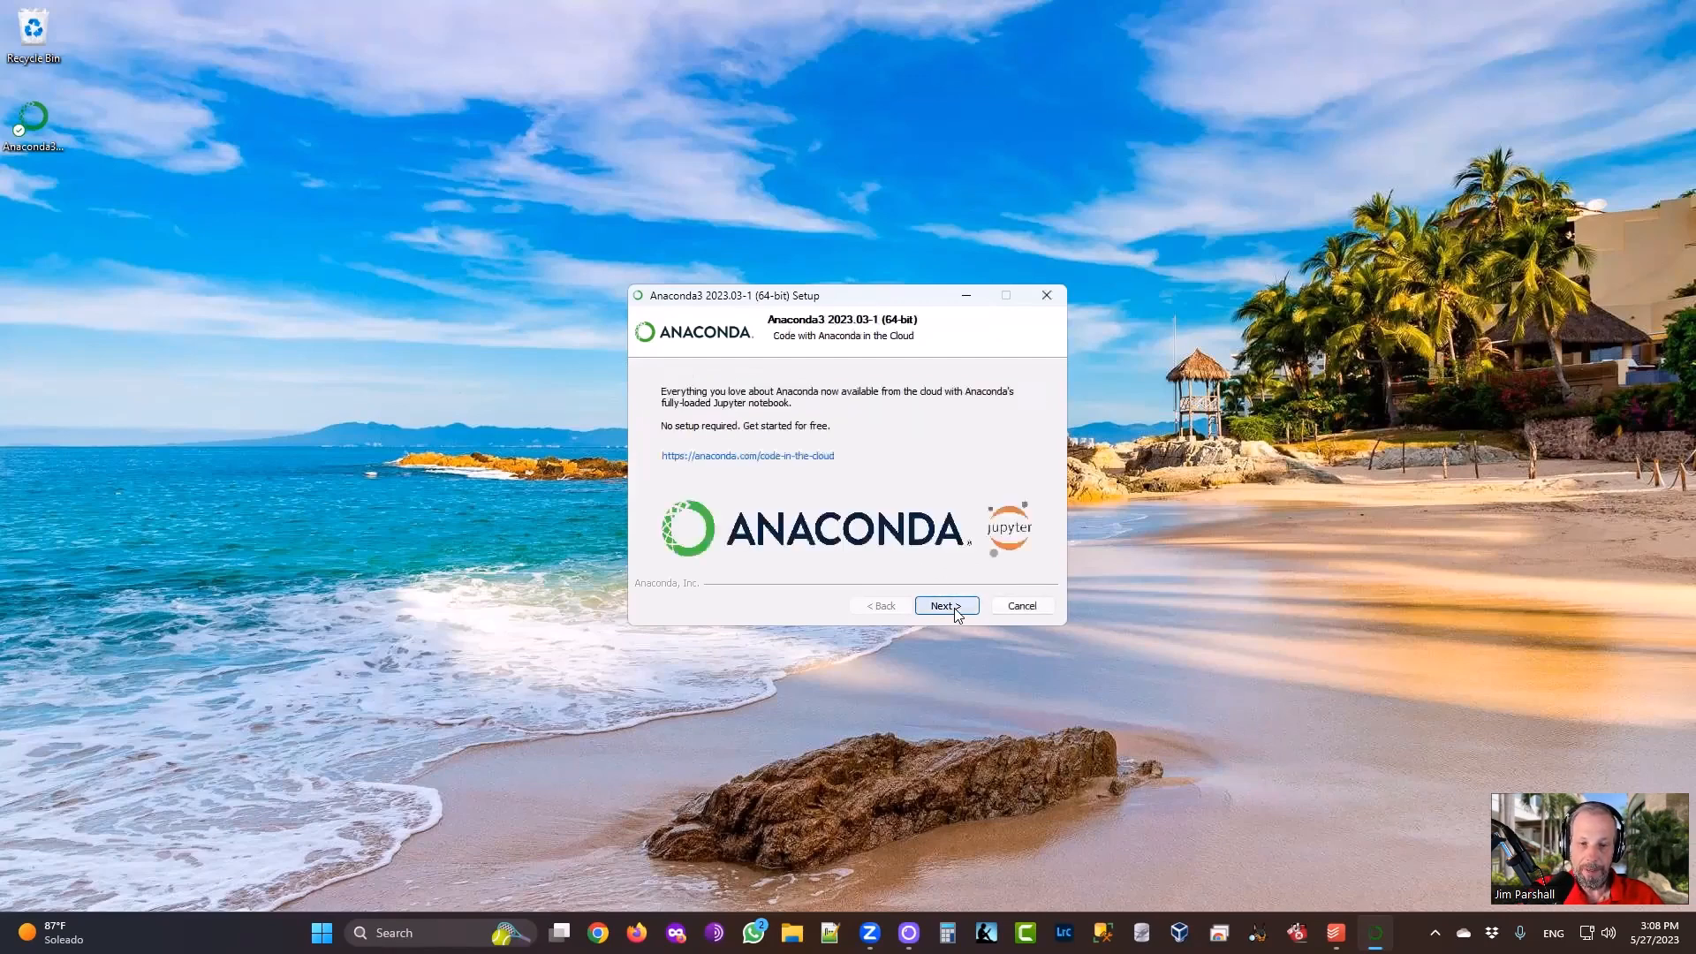
{"action": "left_click", "coordinate": [960, 608]}
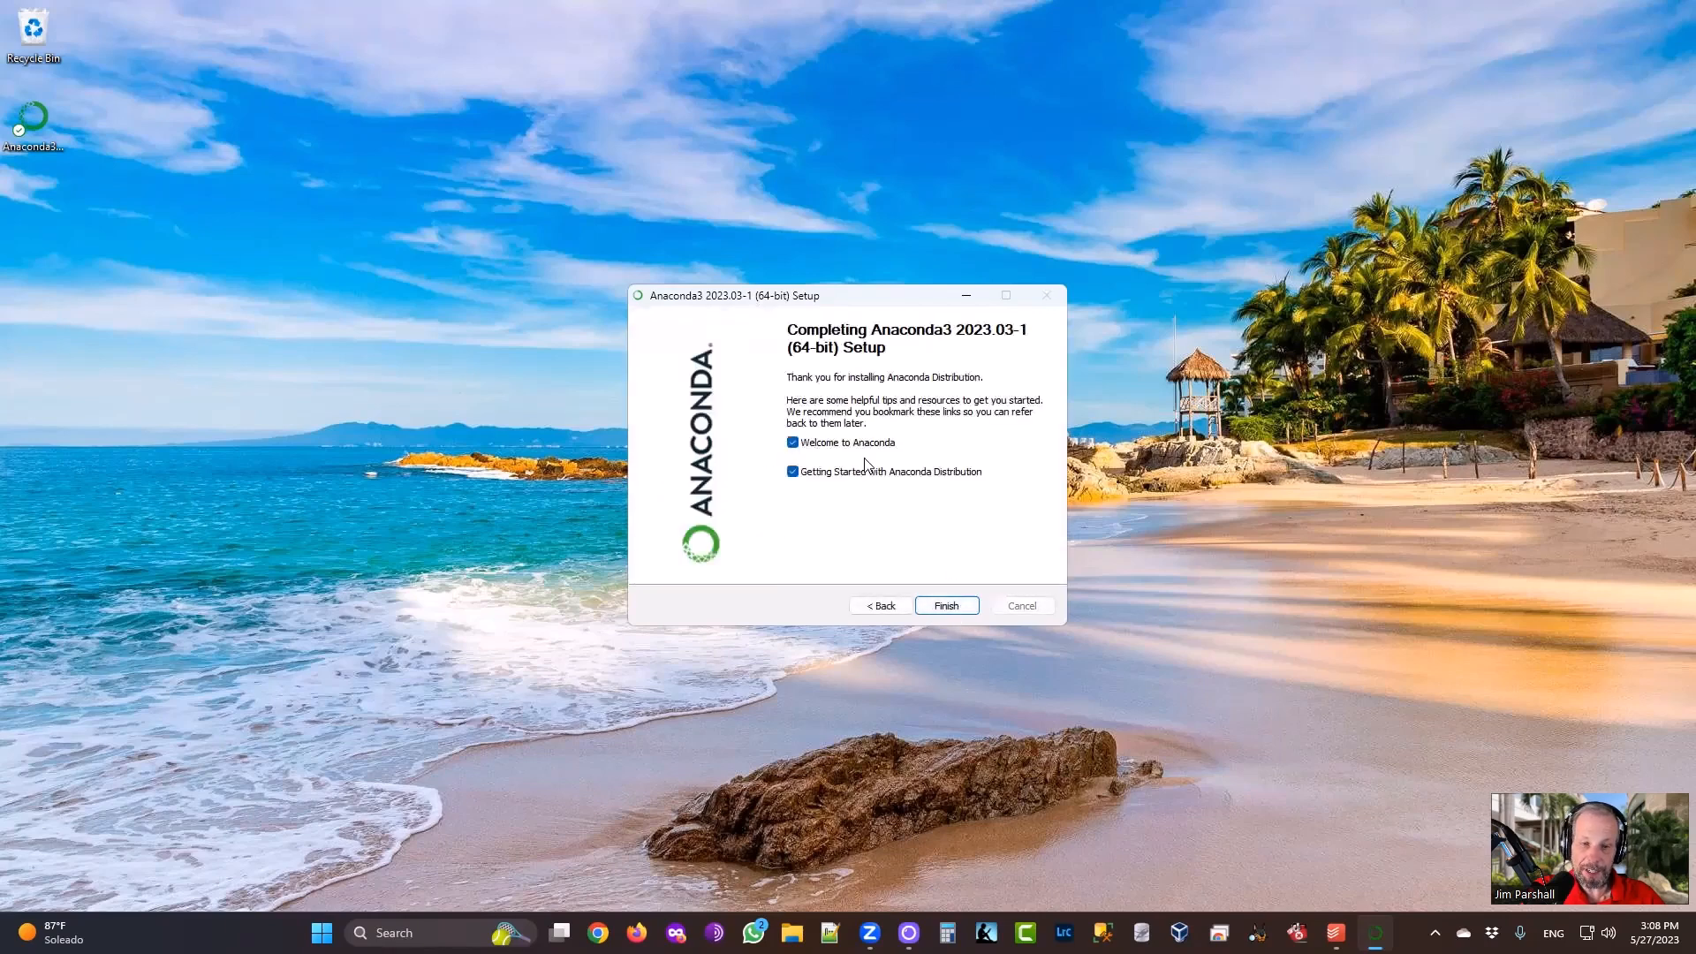
{"action": "left_click", "coordinate": [793, 443]}
{"action": "left_click", "coordinate": [793, 472]}
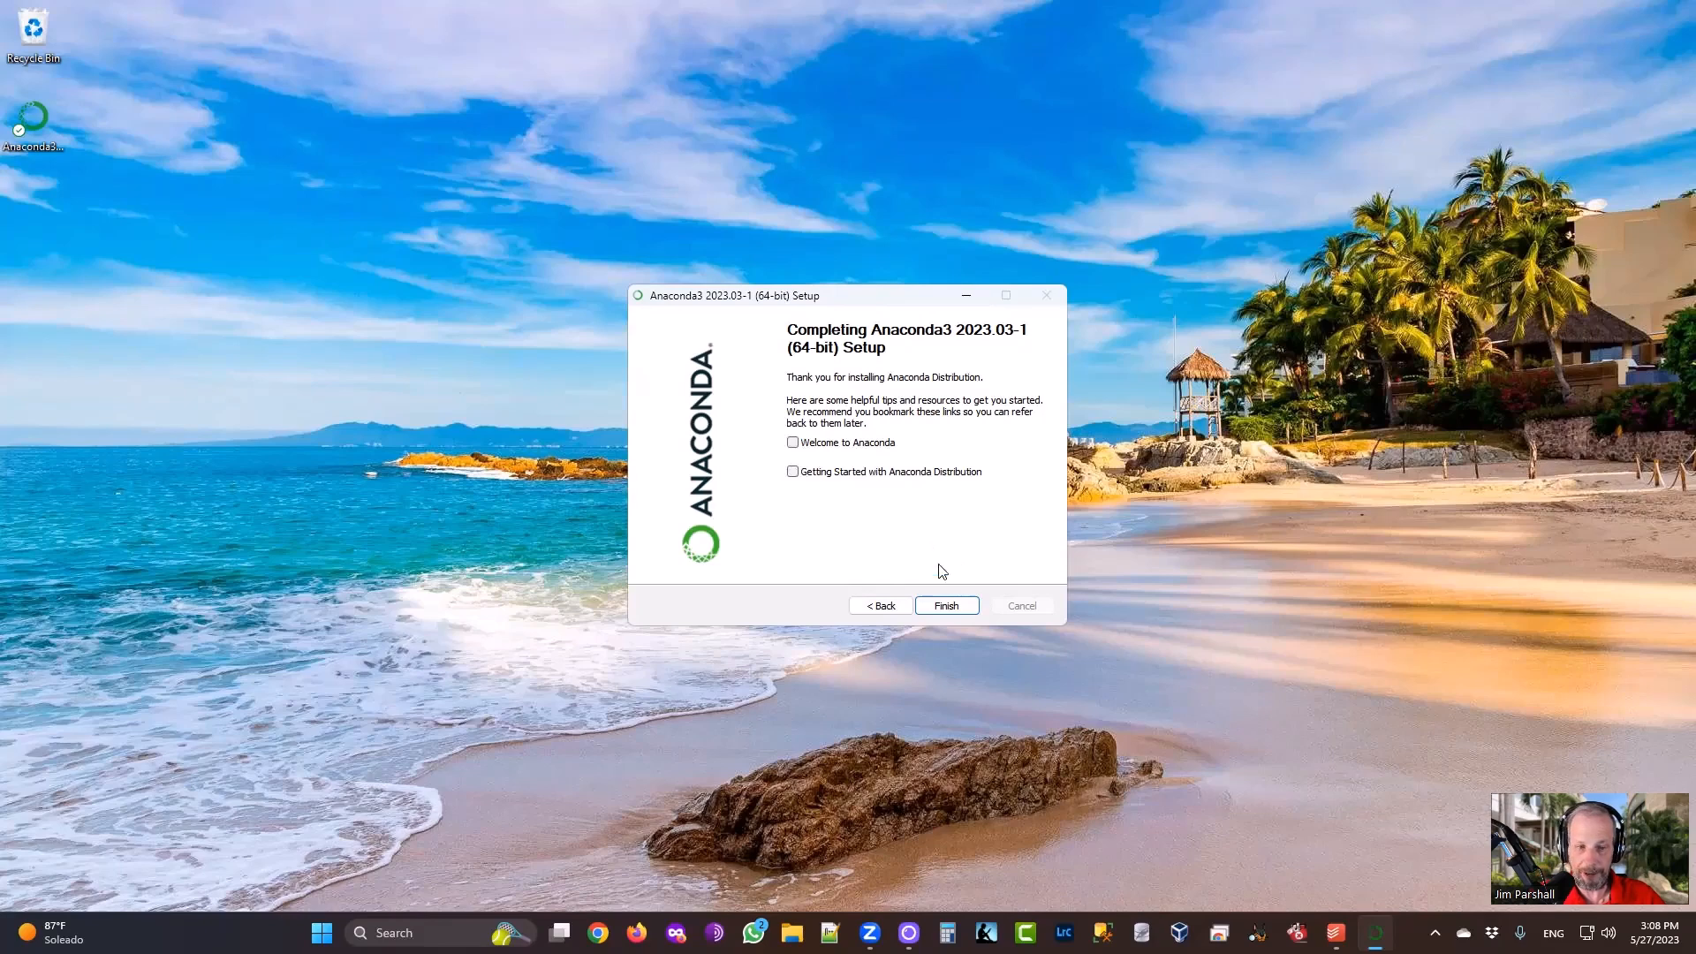
{"action": "left_click", "coordinate": [952, 608]}
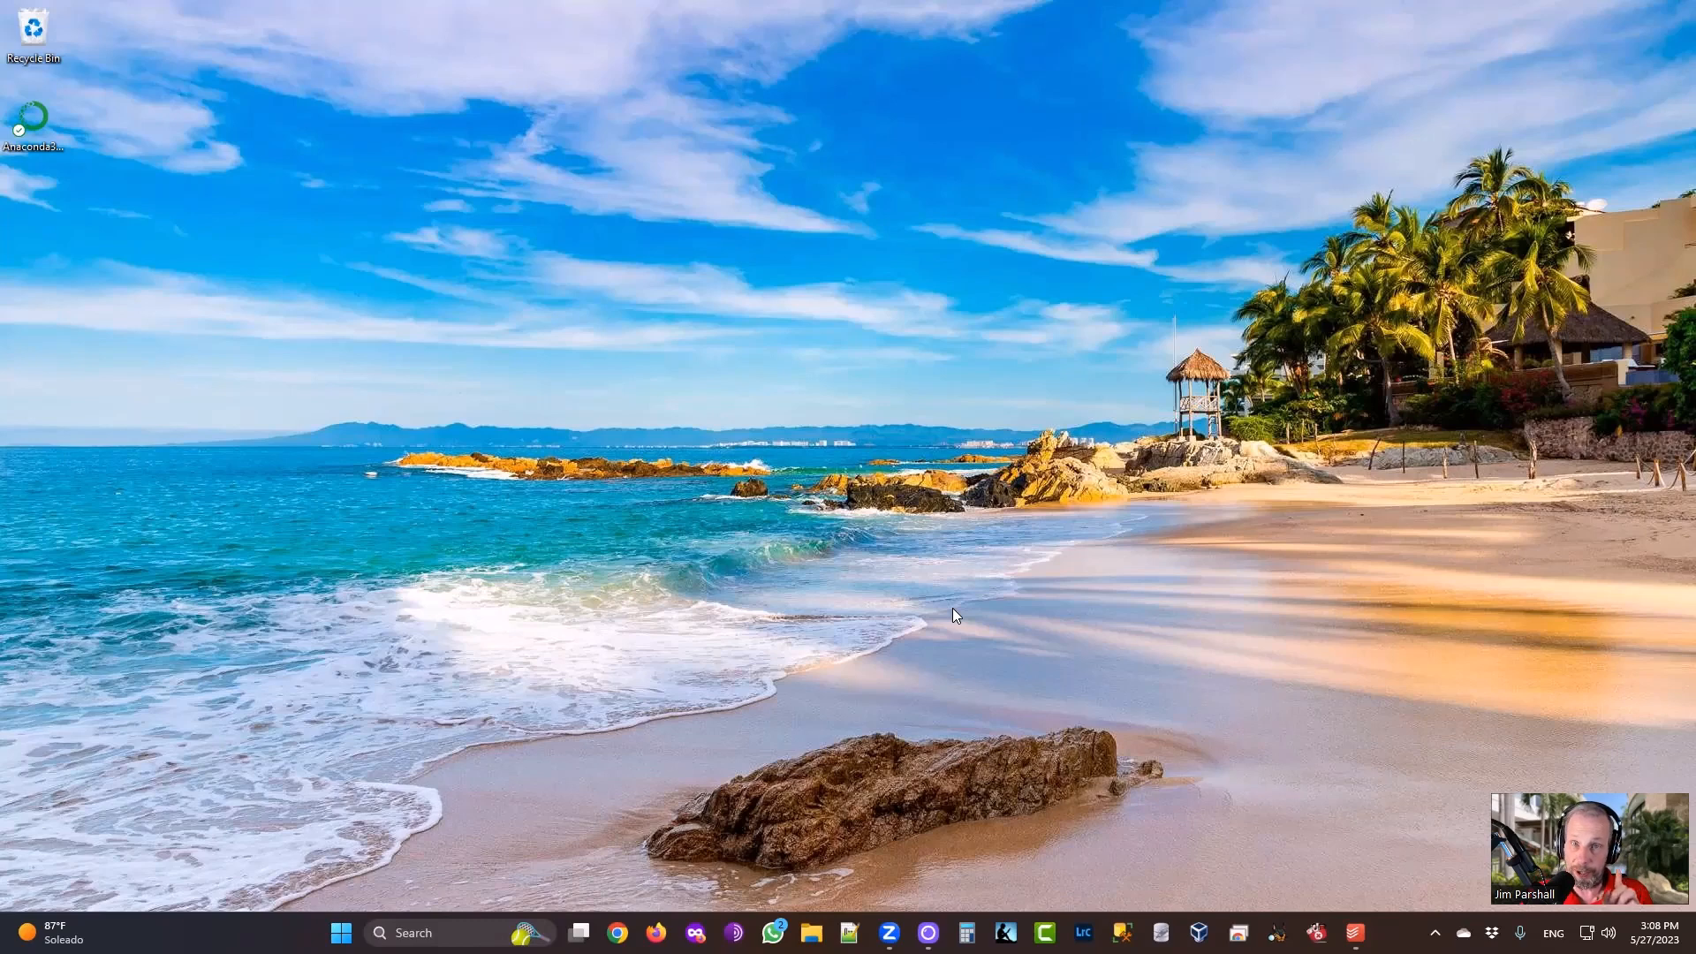
Search the installed apps for Anaconda and pin both Anaconda Prompt and Anaconda Navigator to the taskbar.
{"action": "key", "text": "super"}
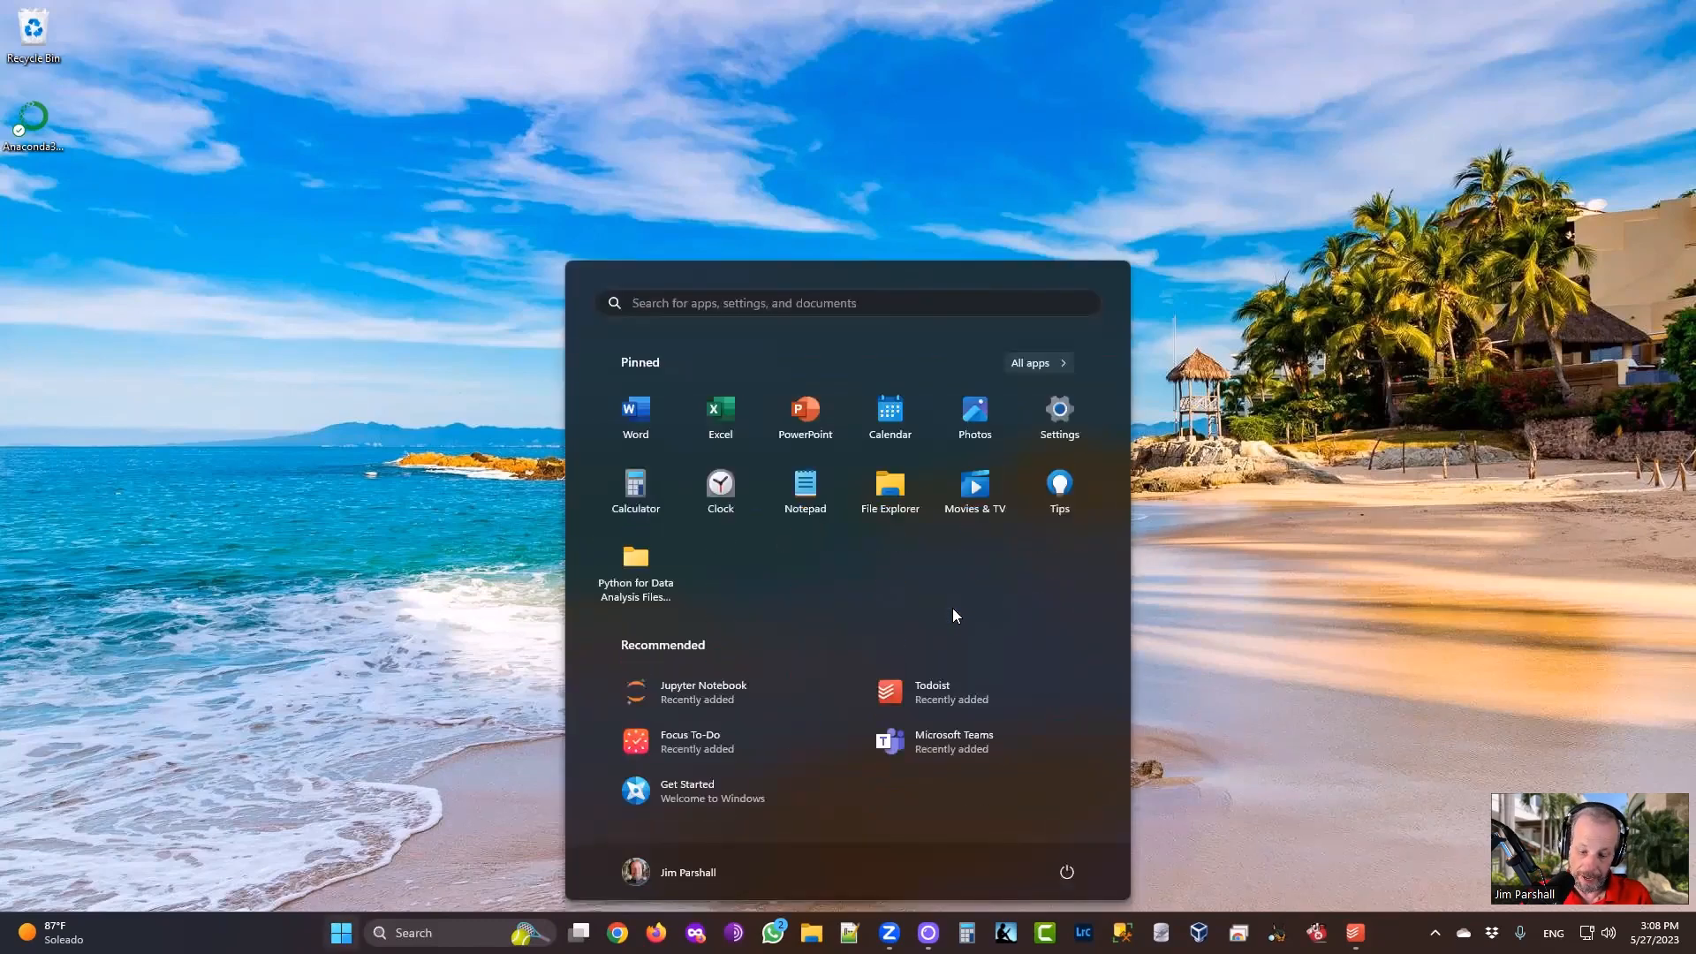
{"action": "type", "text": "ana"}
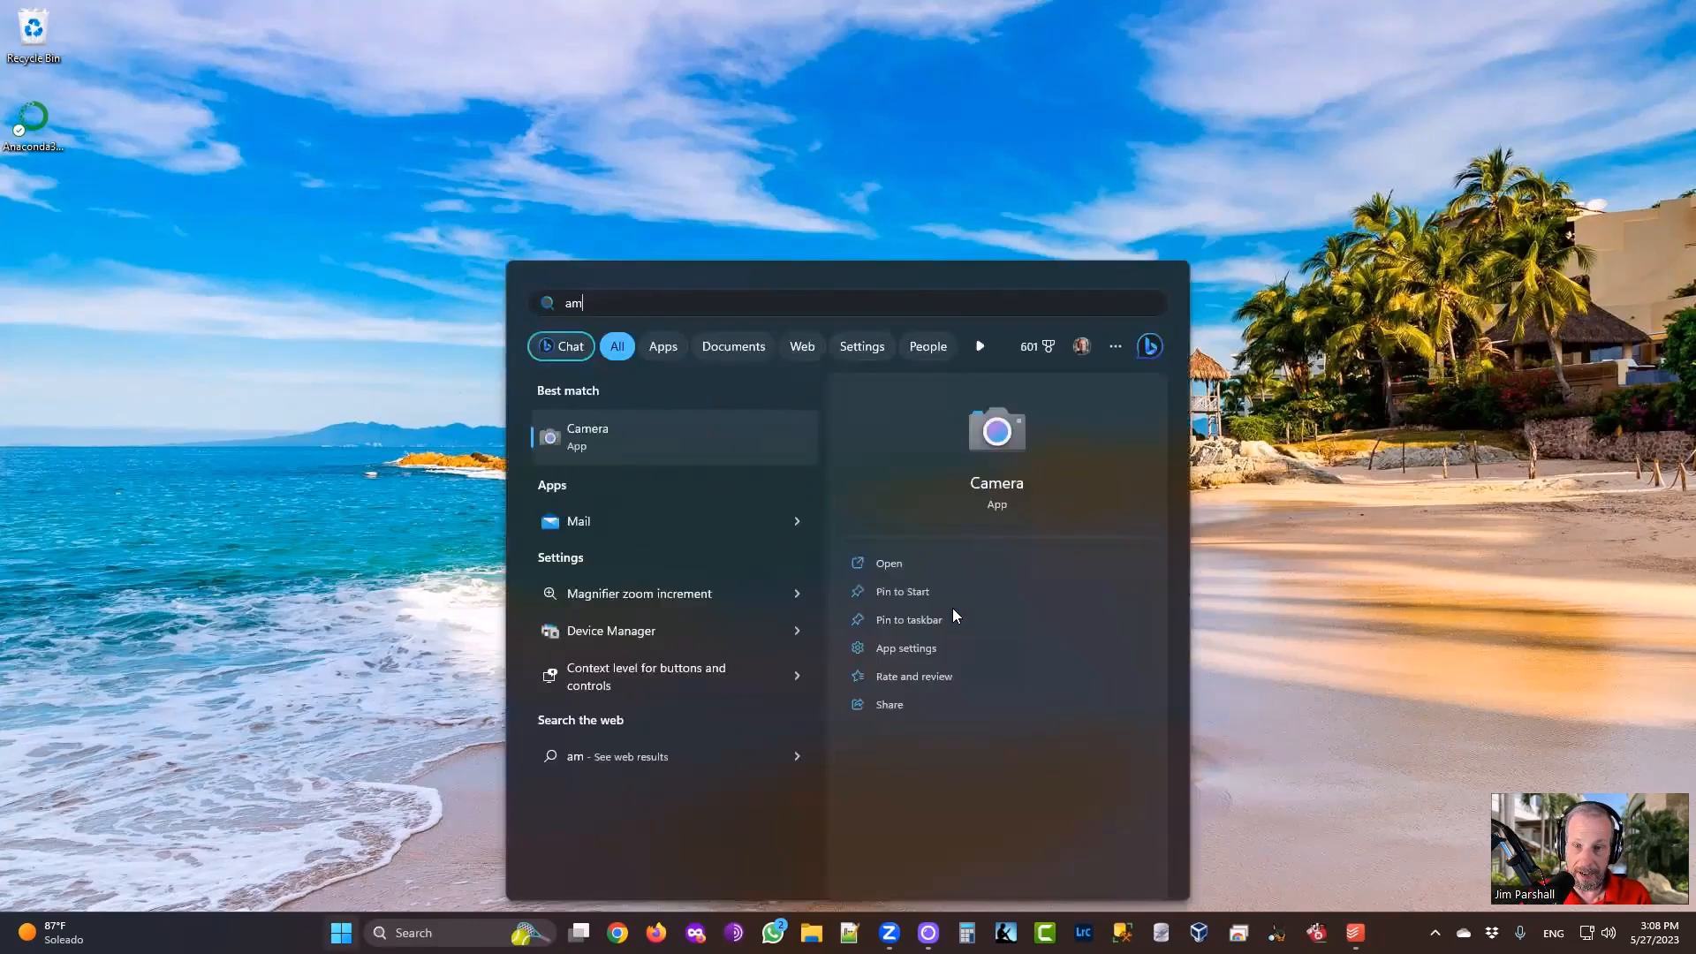
{"action": "type", "text": "c"}
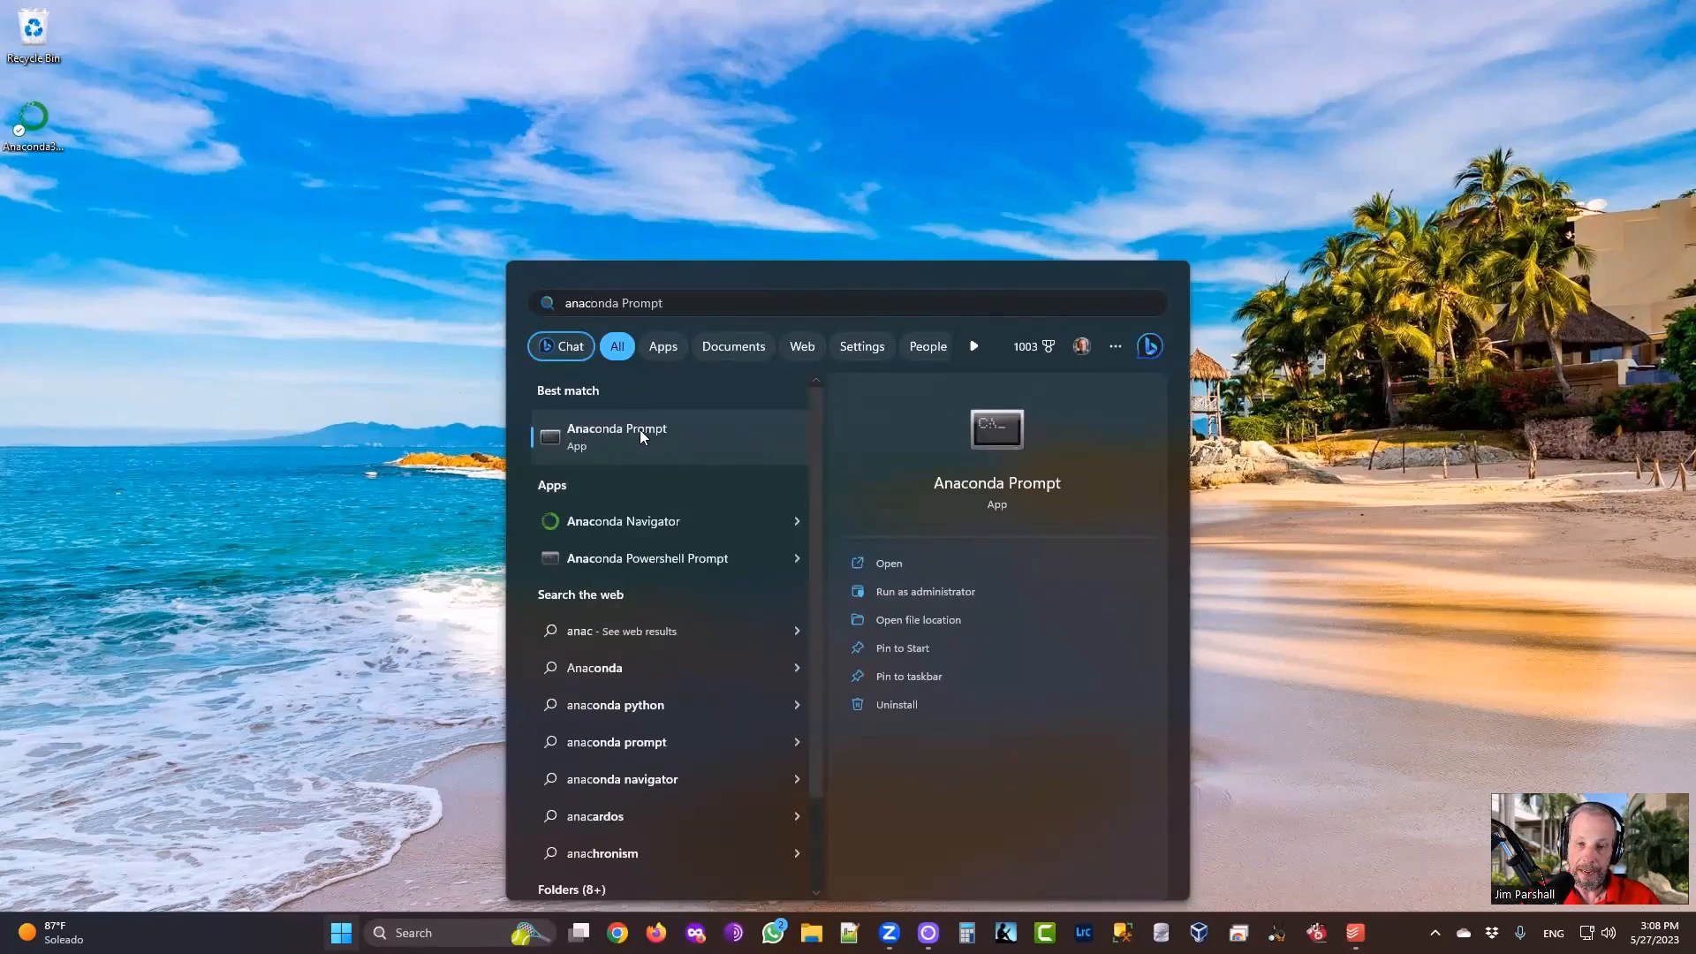
{"action": "right_click", "coordinate": [690, 441]}
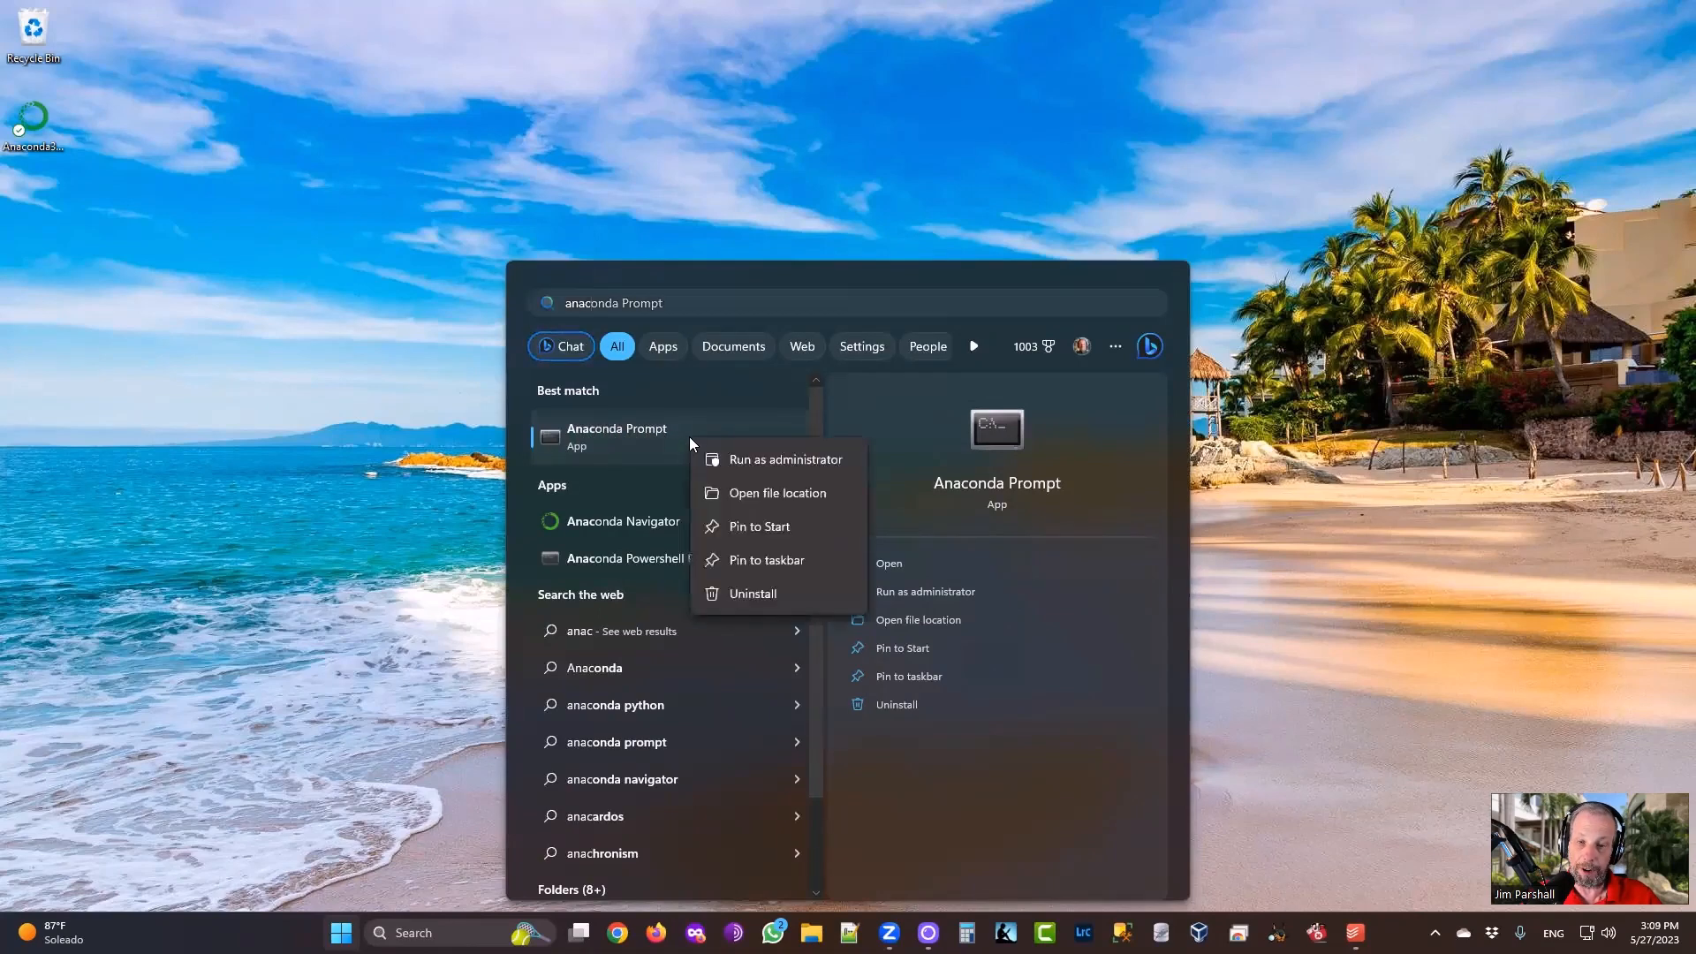
{"action": "left_click", "coordinate": [749, 558]}
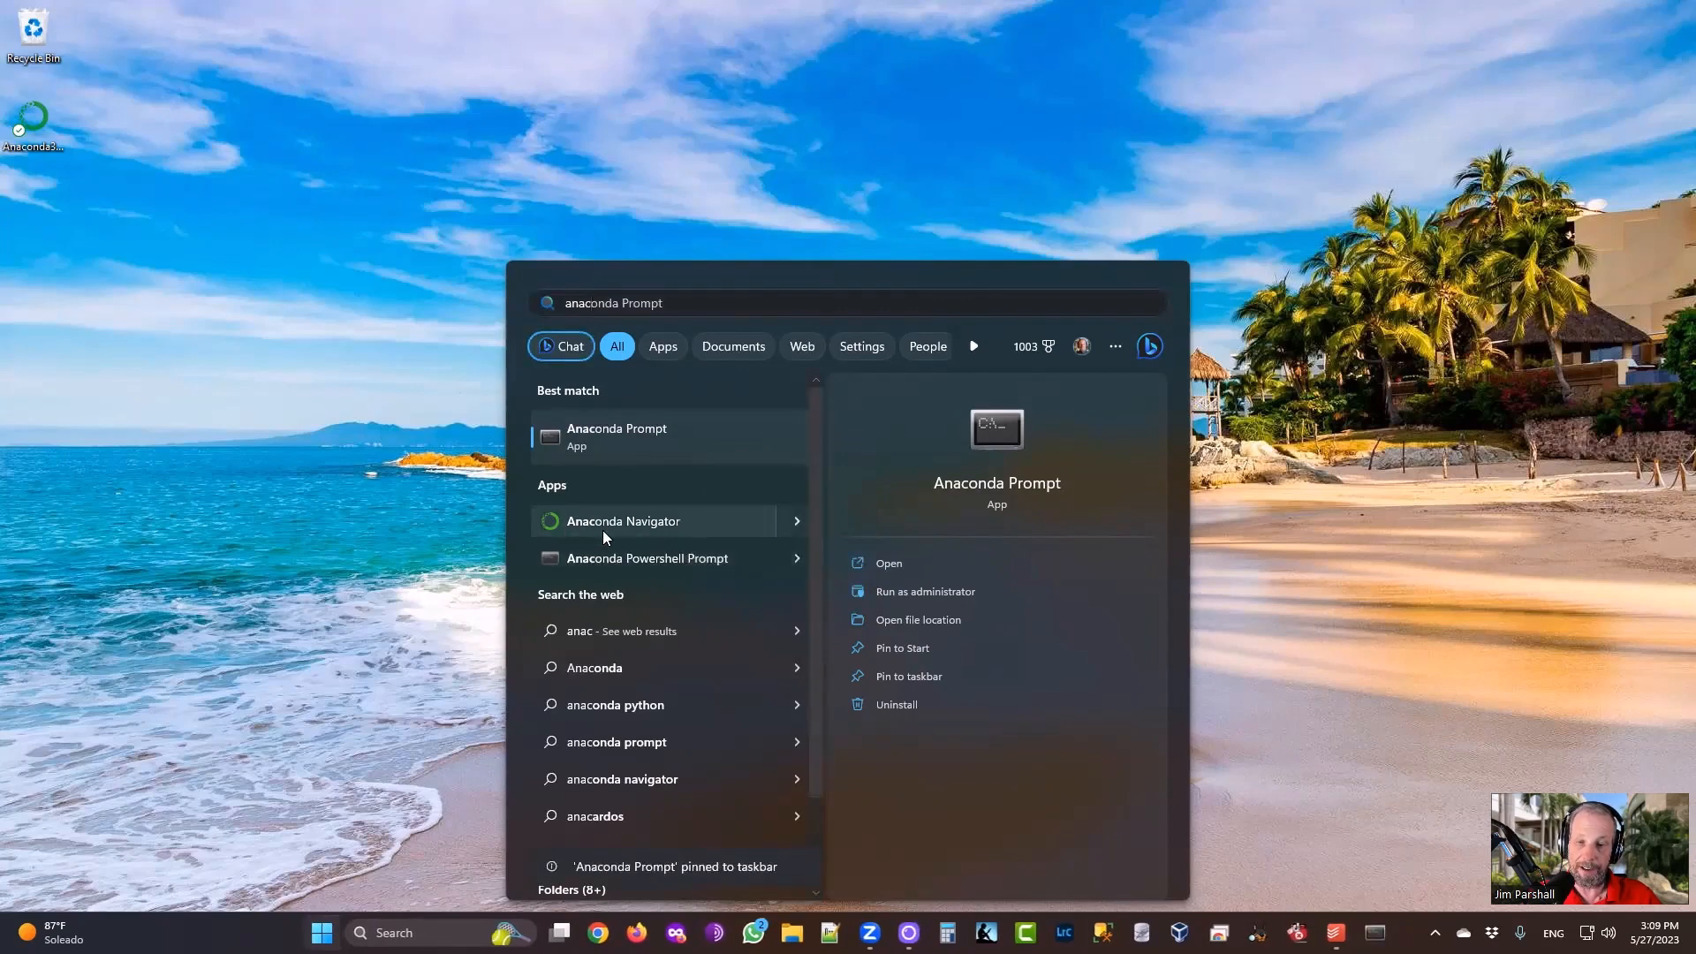
{"action": "right_click", "coordinate": [686, 518]}
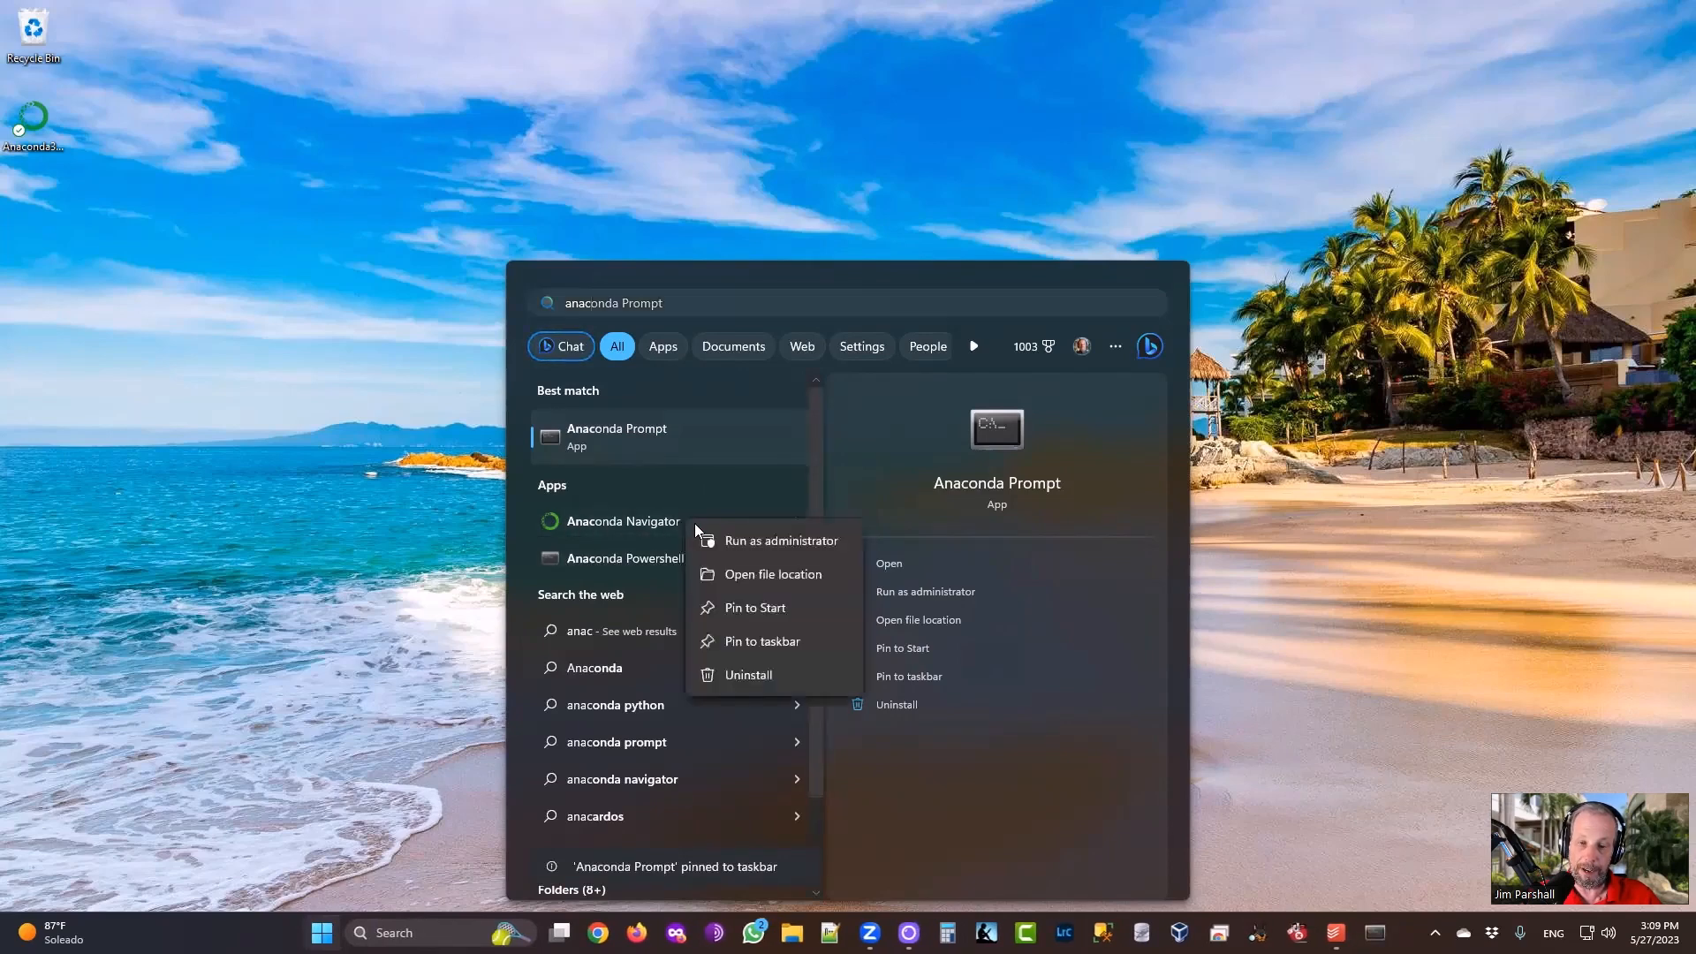
{"action": "left_click", "coordinate": [745, 638]}
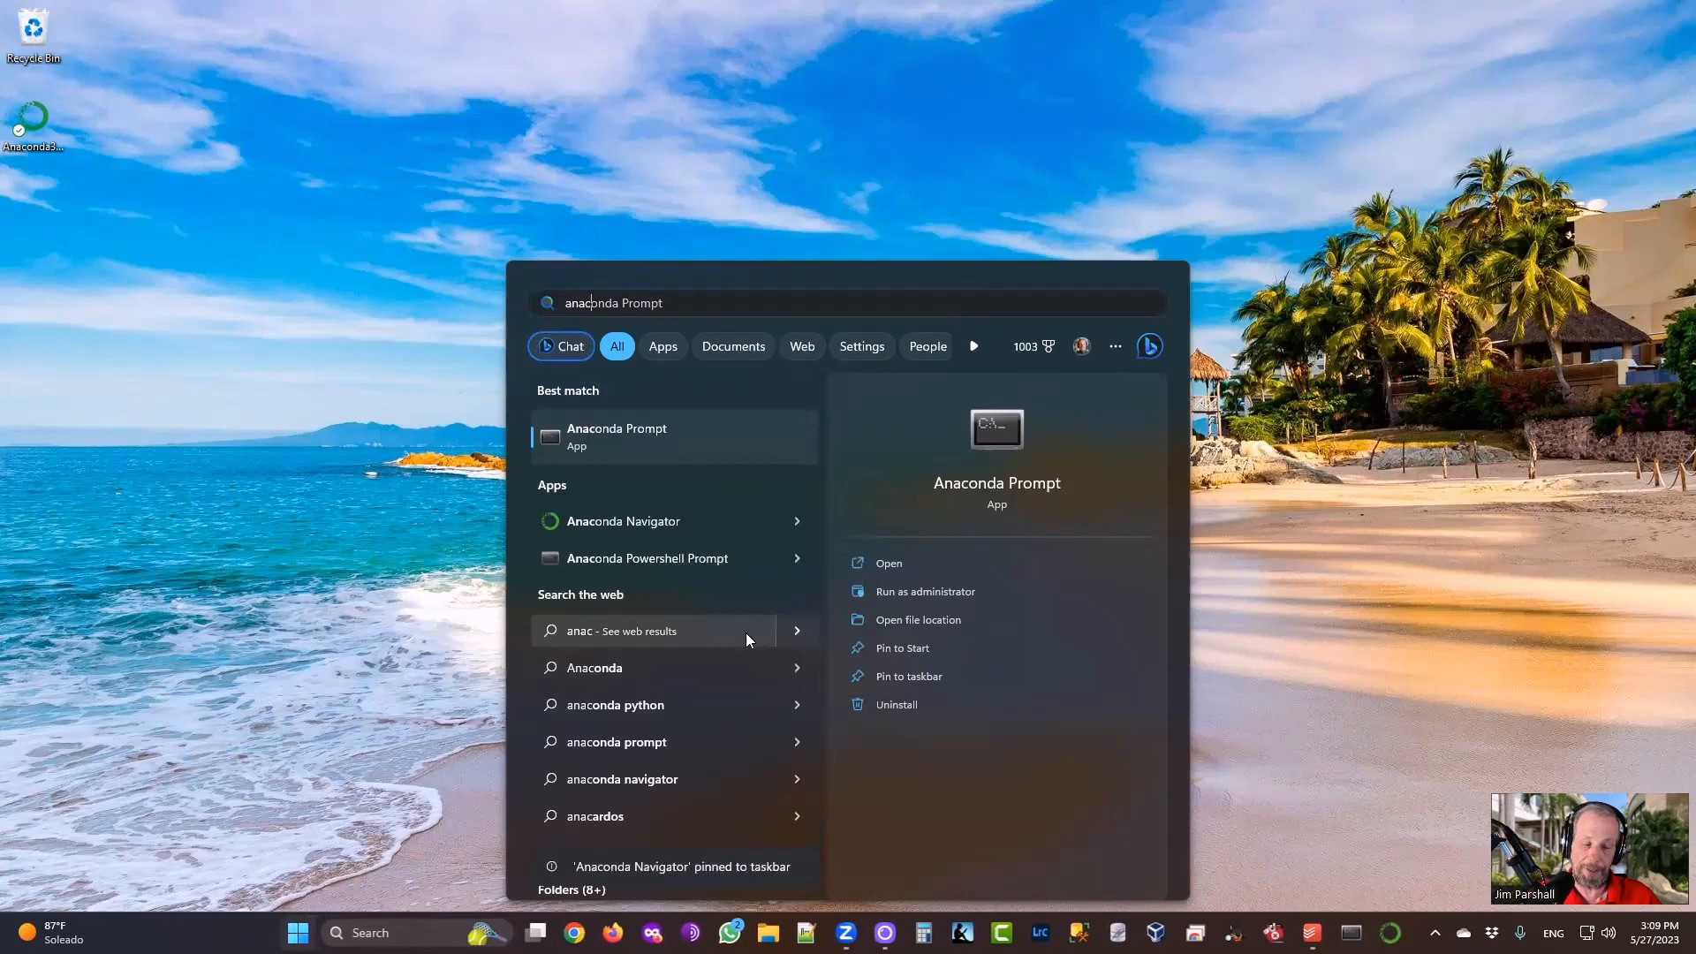
Open Anaconda Prompt and check the installed Python version with python -V.
{"action": "left_click", "coordinate": [631, 437]}
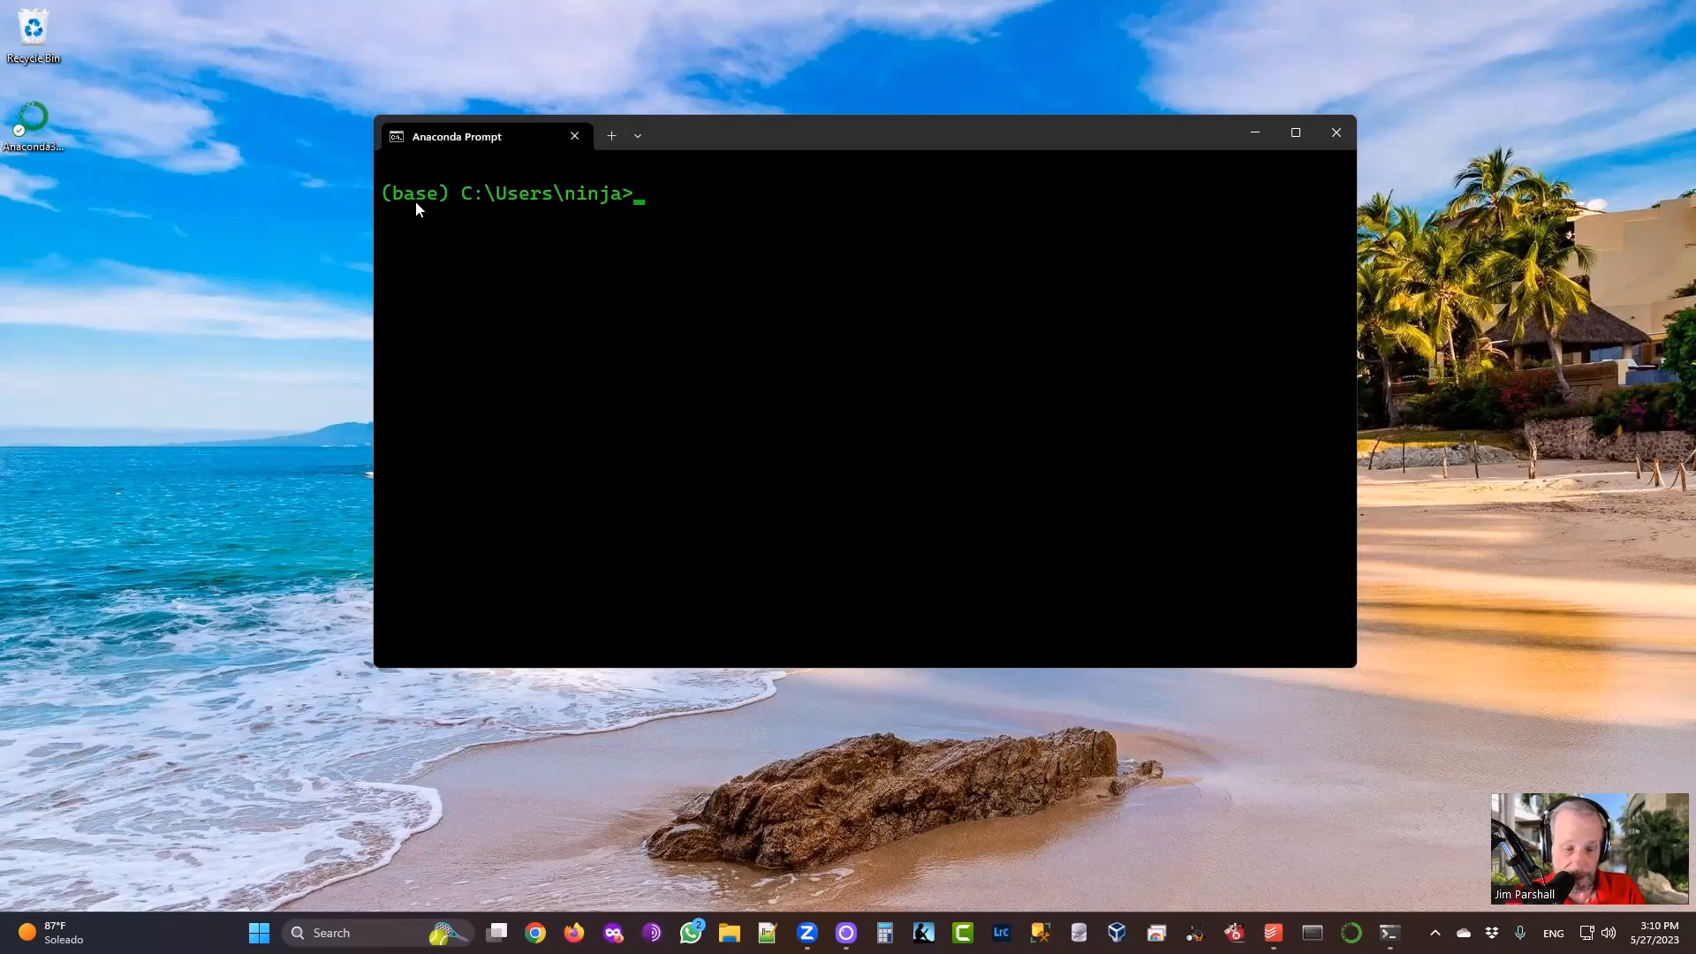
{"action": "type", "text": "python -V"}
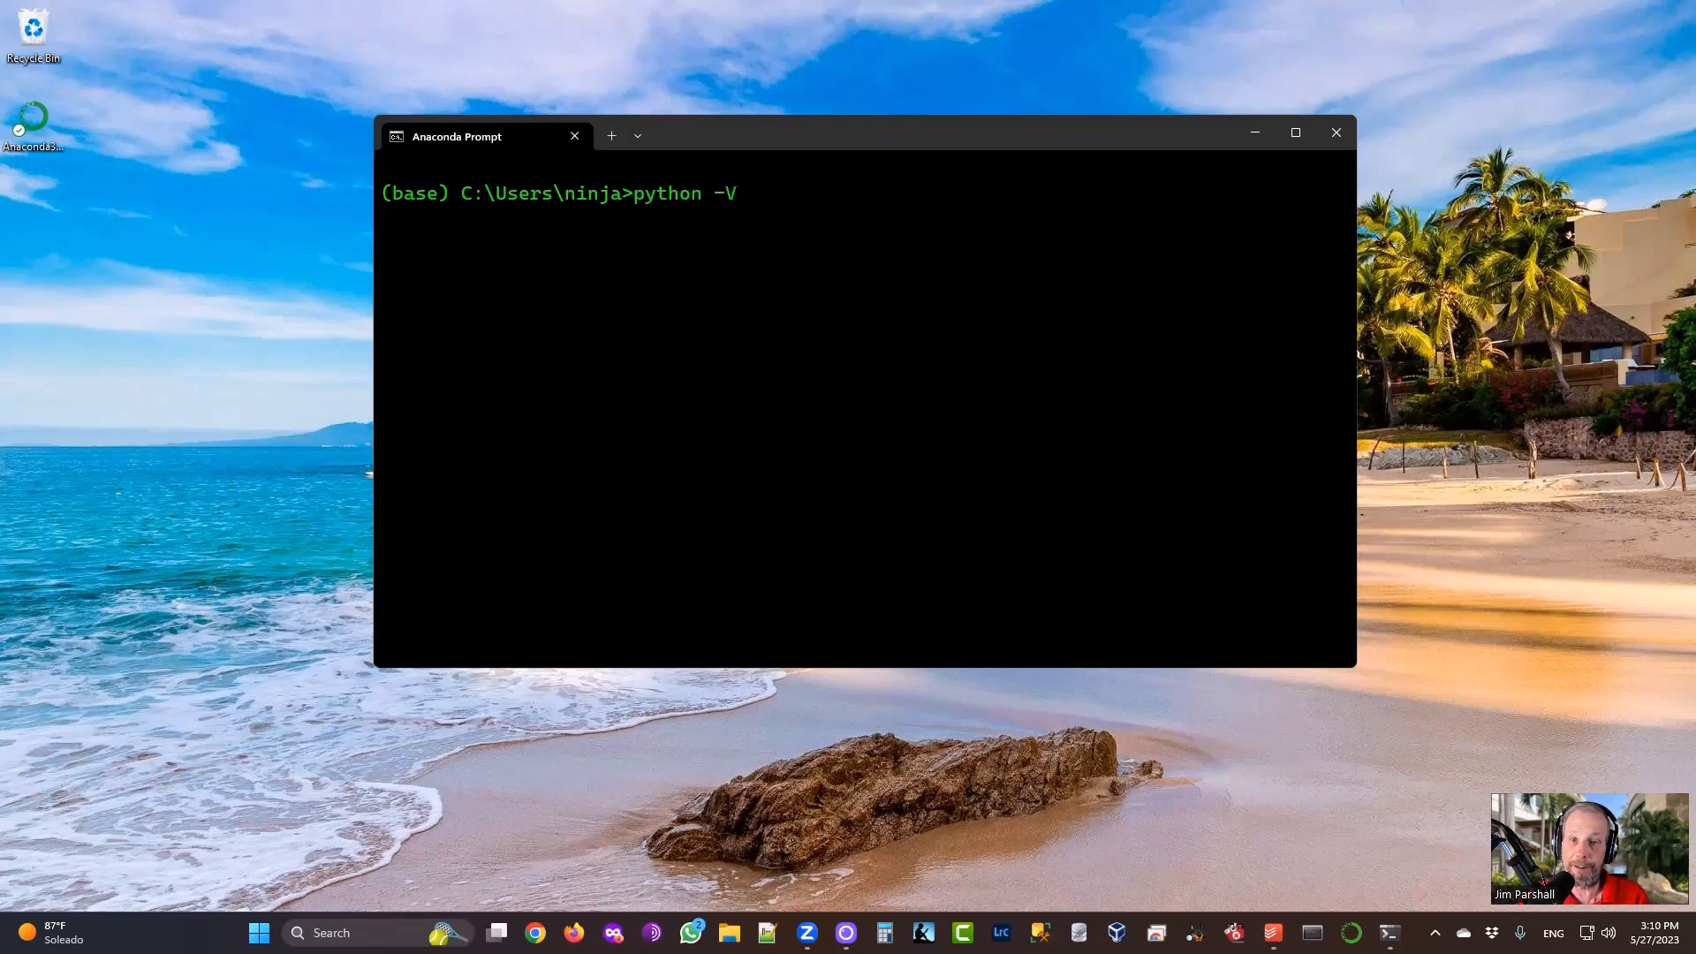
{"action": "key", "text": "Return"}
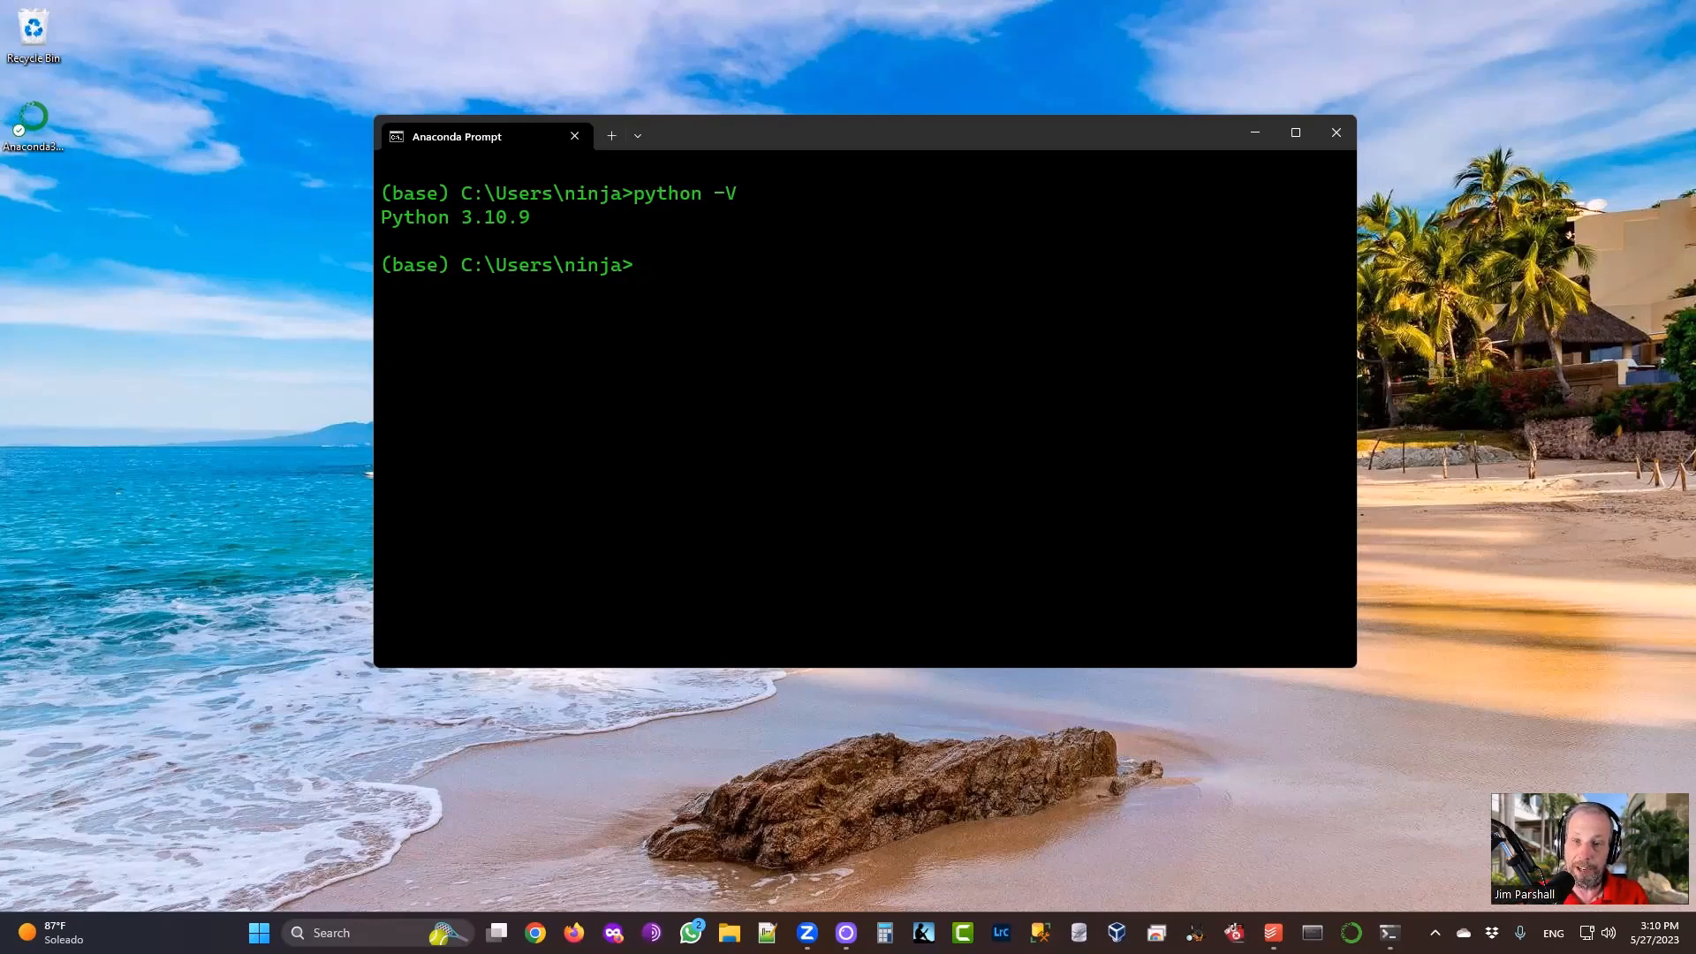
Start the interactive Python interpreter and run print('hello, world!').
{"action": "type", "text": "python"}
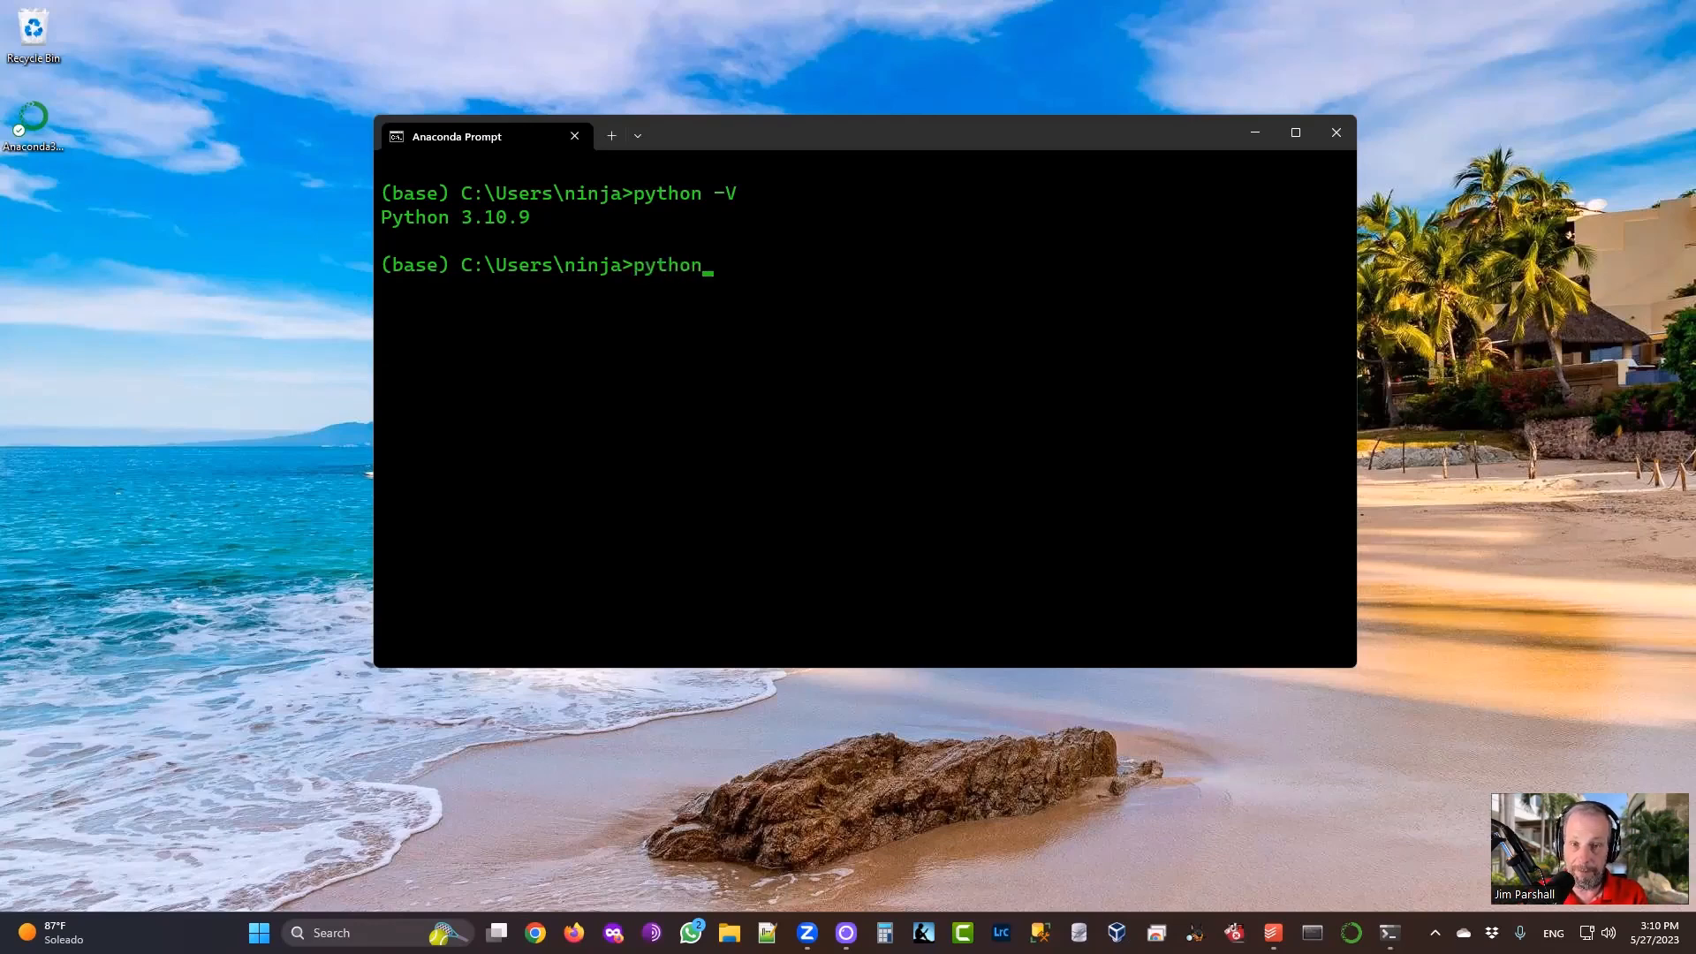
{"action": "key", "text": "Return"}
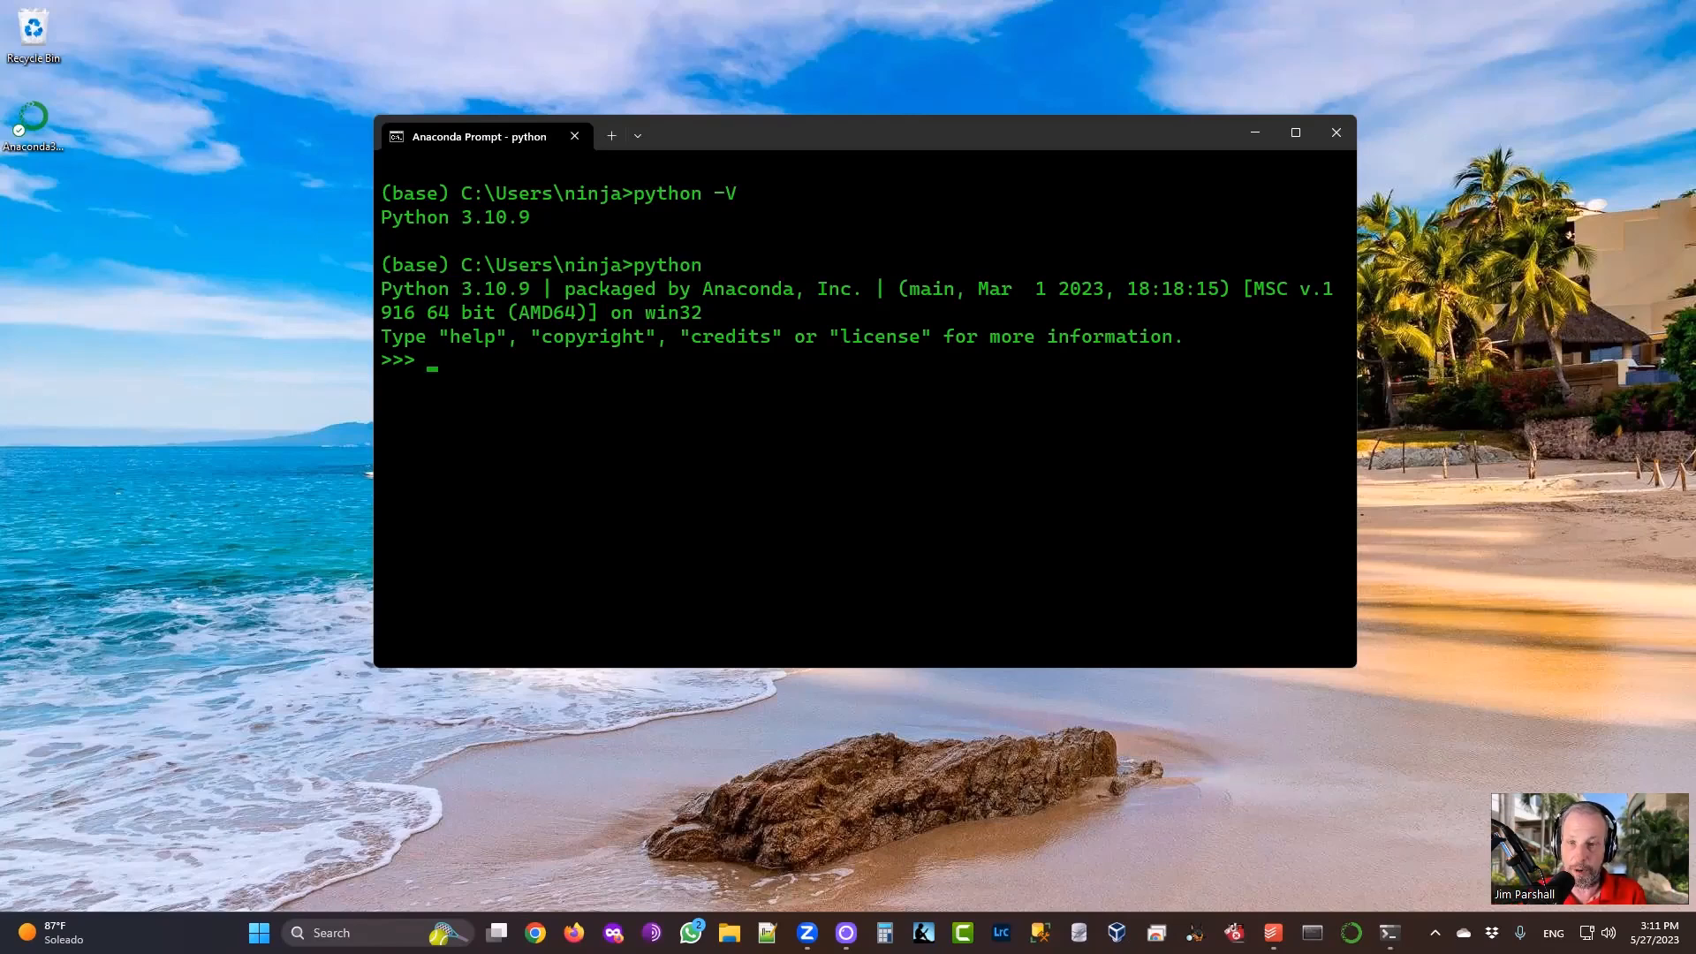
{"action": "type", "text": "[rom"}
{"action": "key", "text": "BackSpace"}
{"action": "key", "text": "BackSpace"}
{"action": "key", "text": "BackSpace"}
{"action": "key", "text": "BackSpace"}
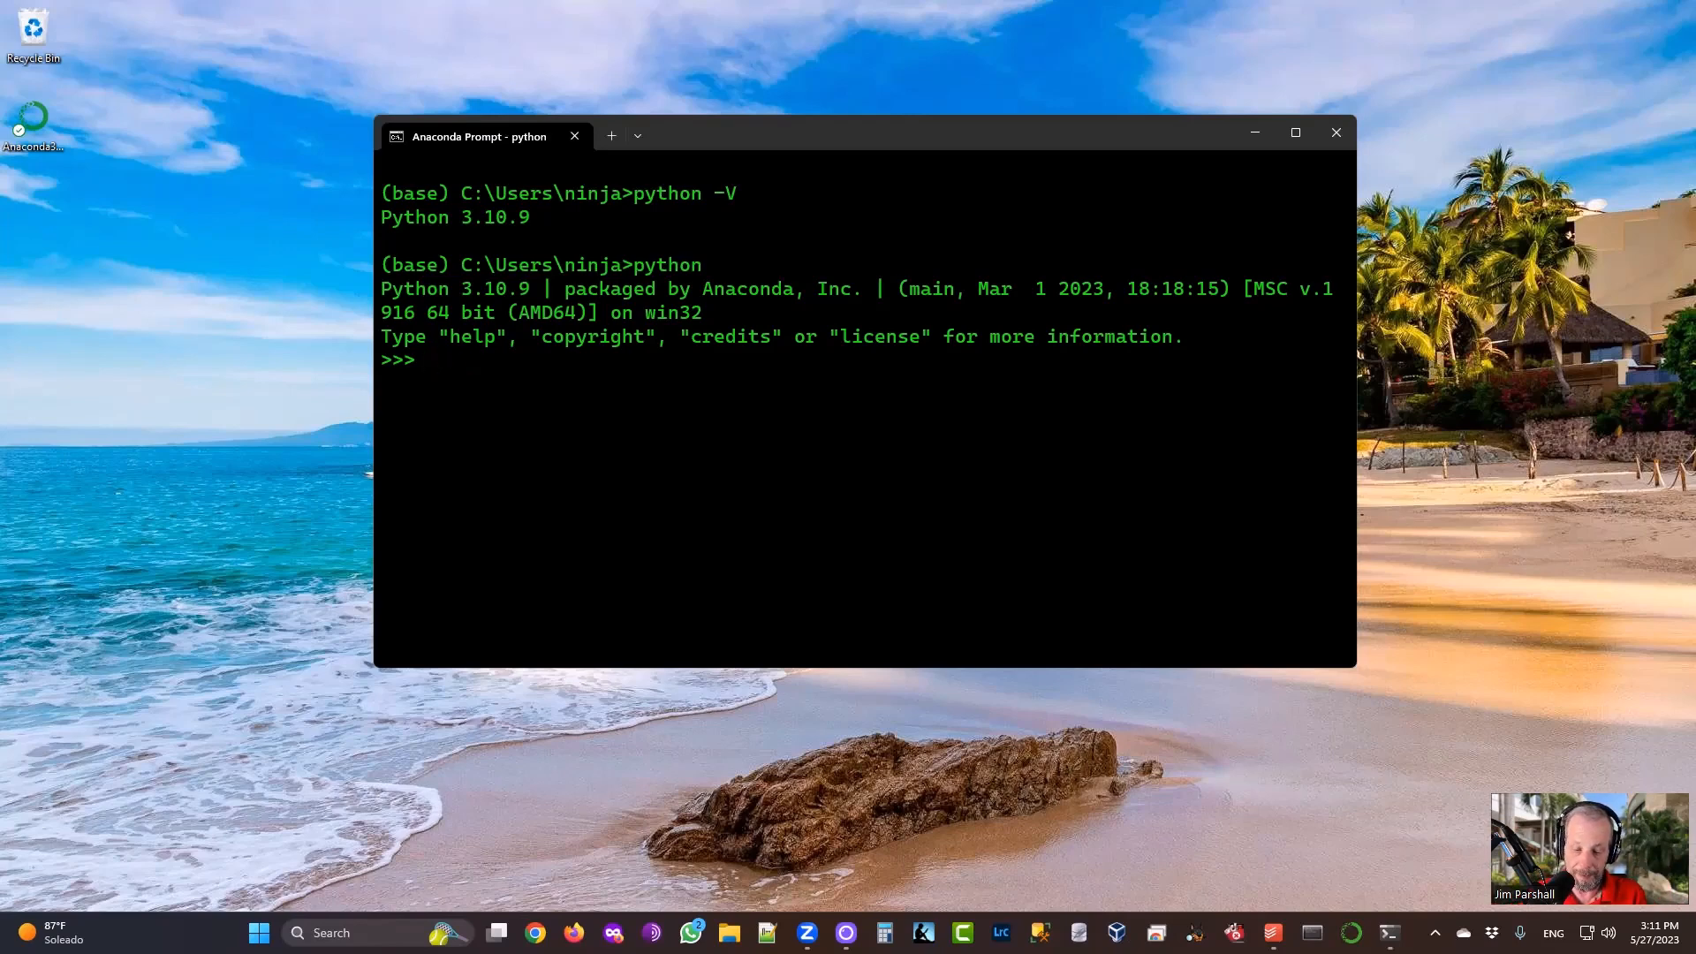
{"action": "type", "text": "print('"}
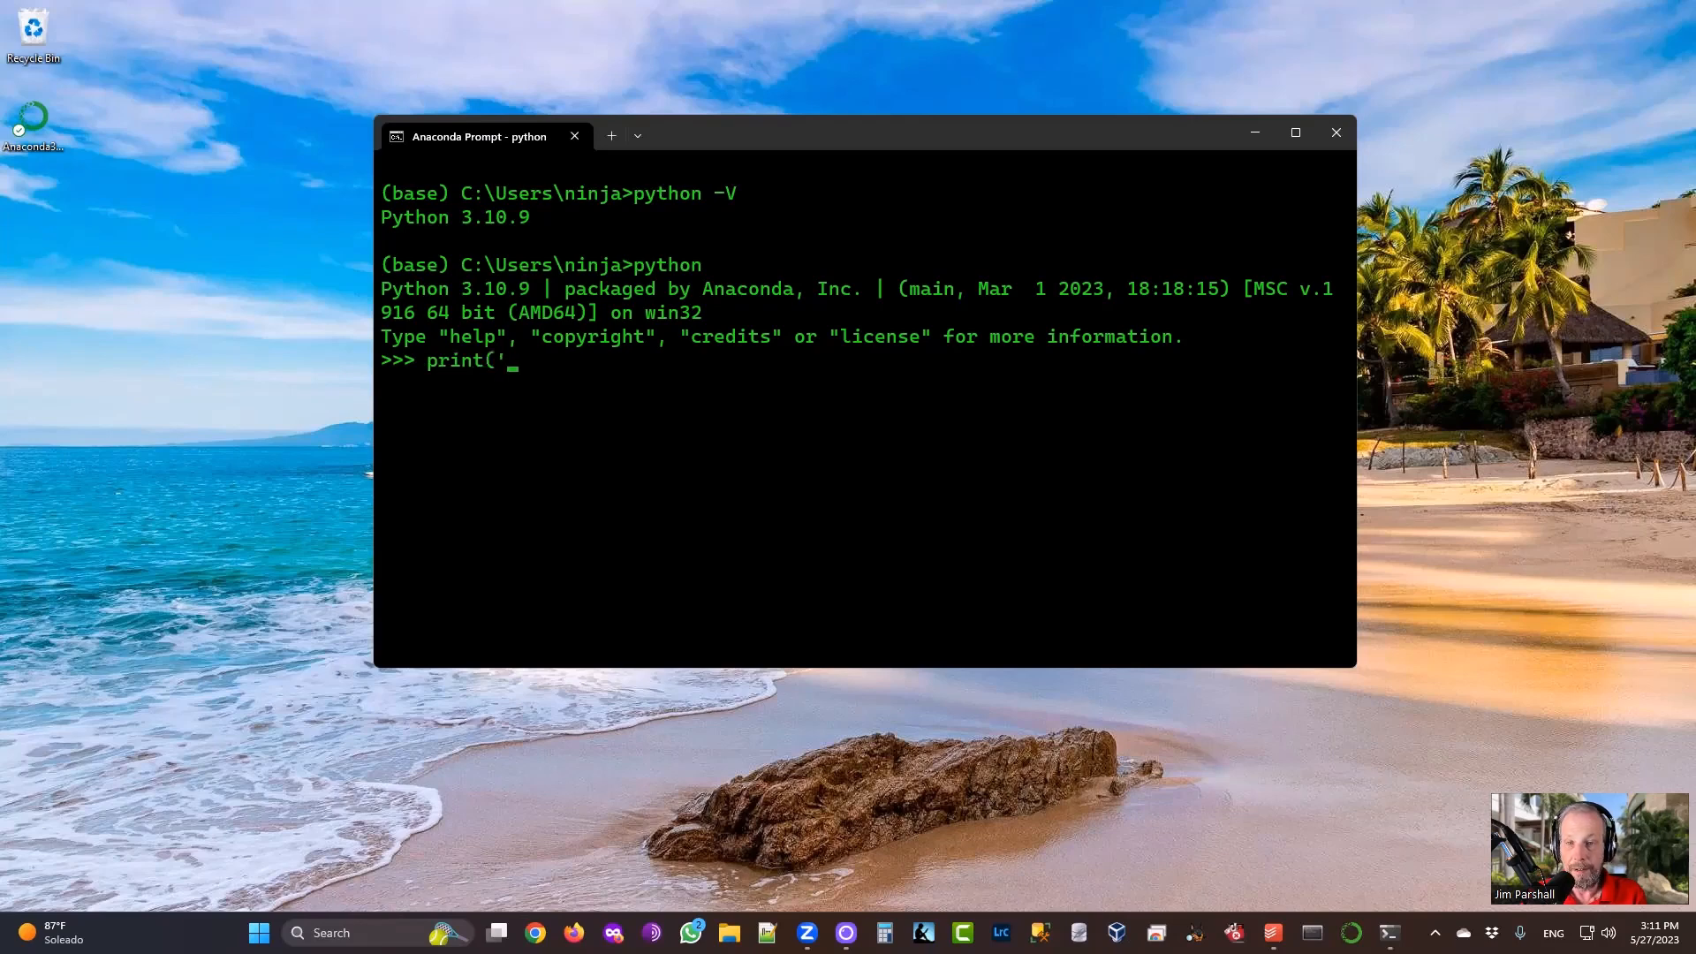
{"action": "type", "text": "hello, world"}
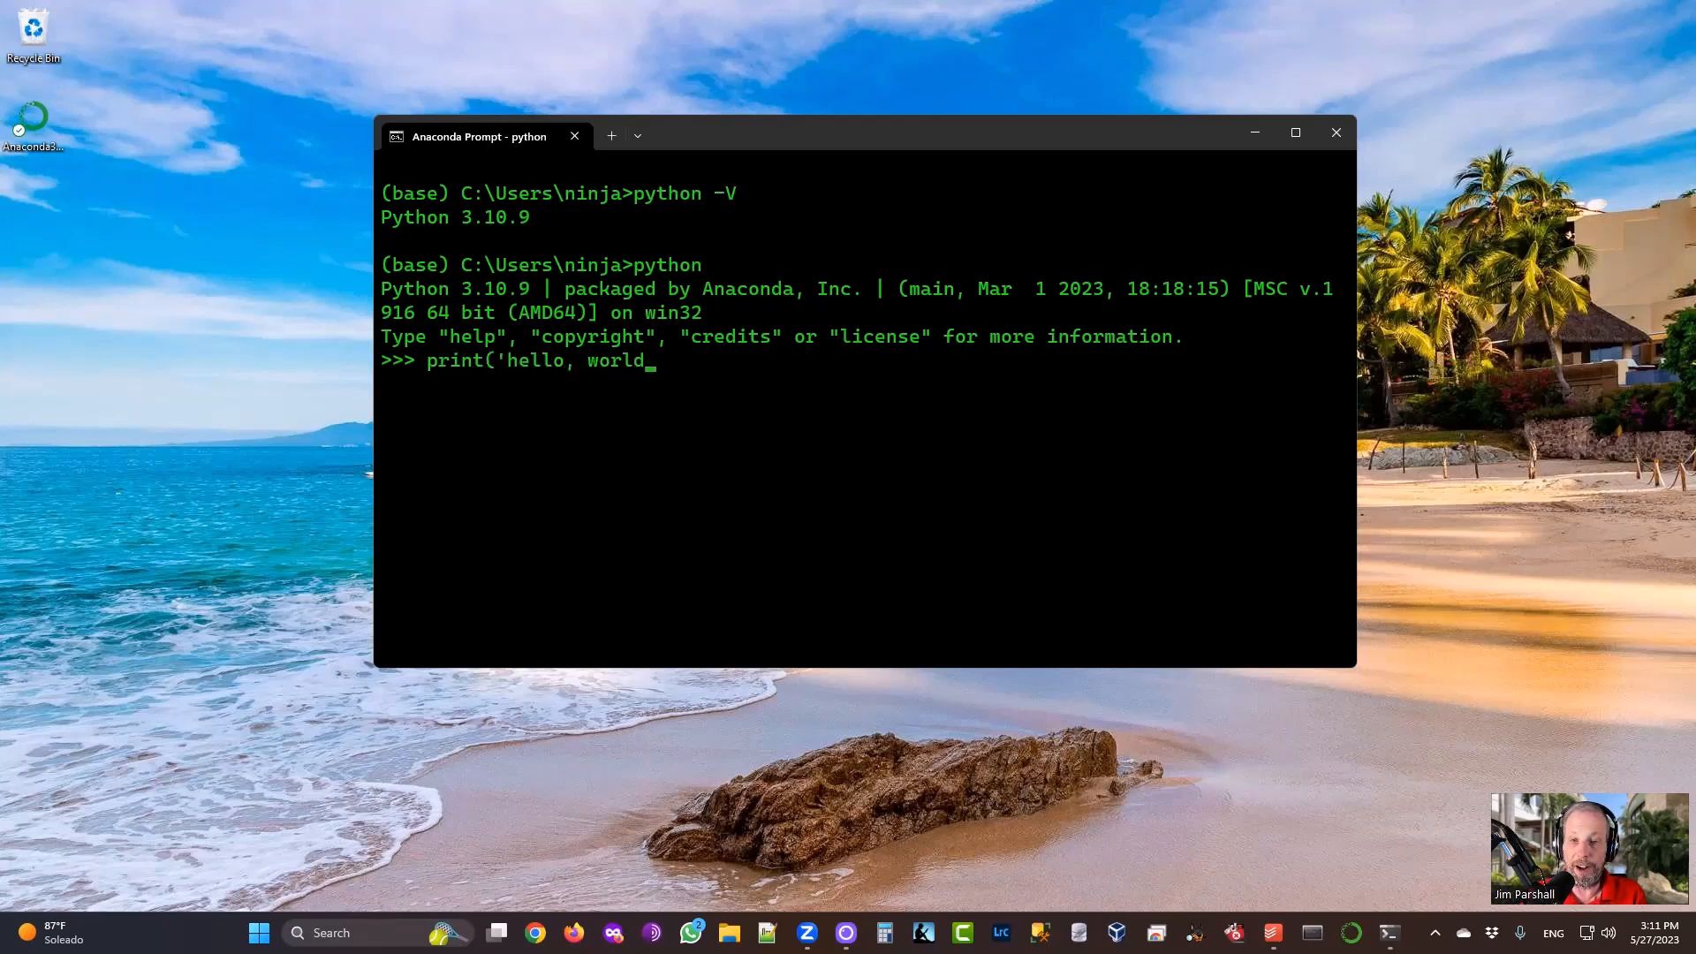
{"action": "type", "text": "!')"}
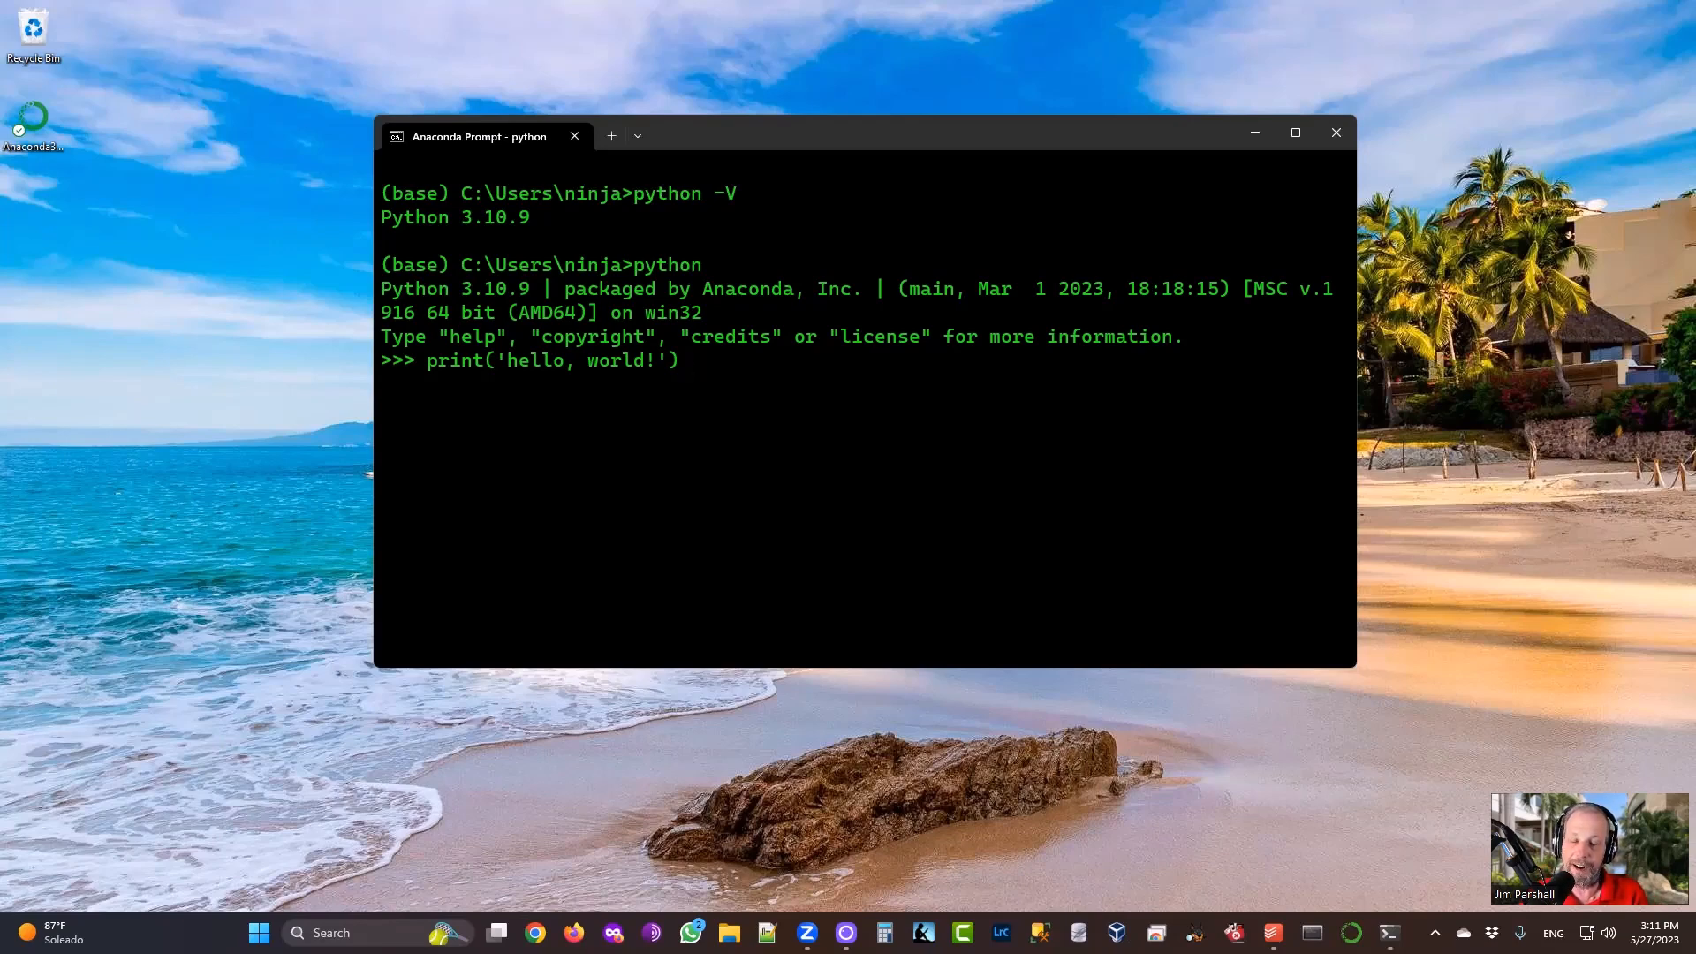
{"action": "key", "text": "Return"}
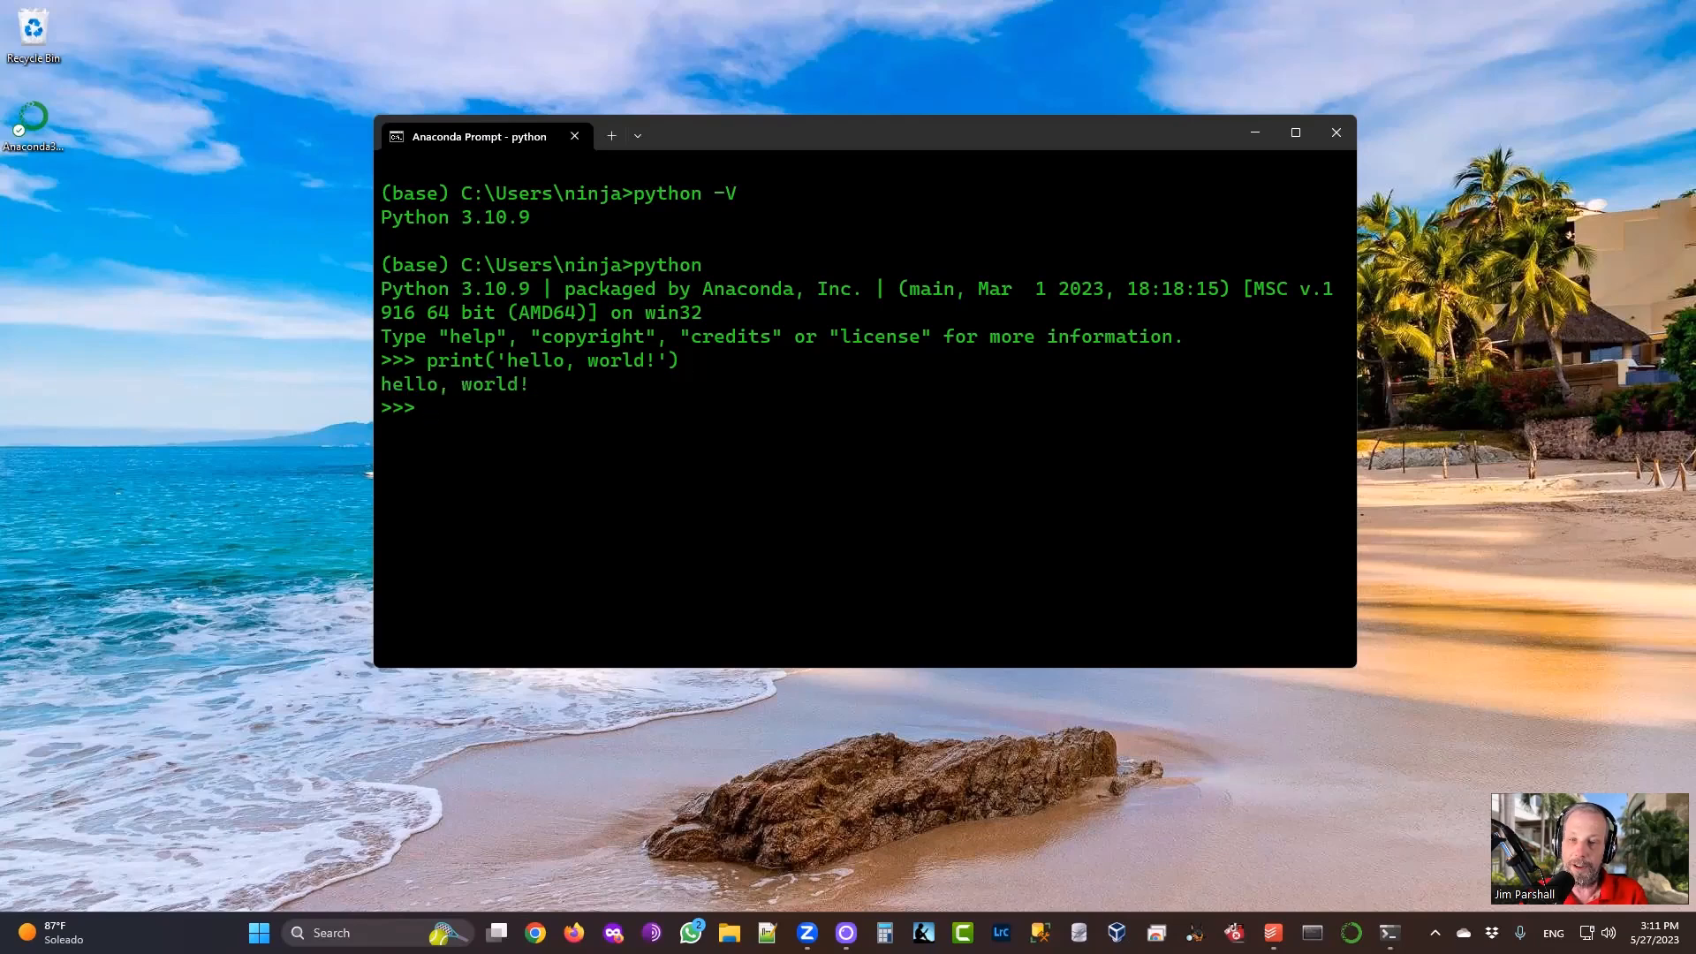